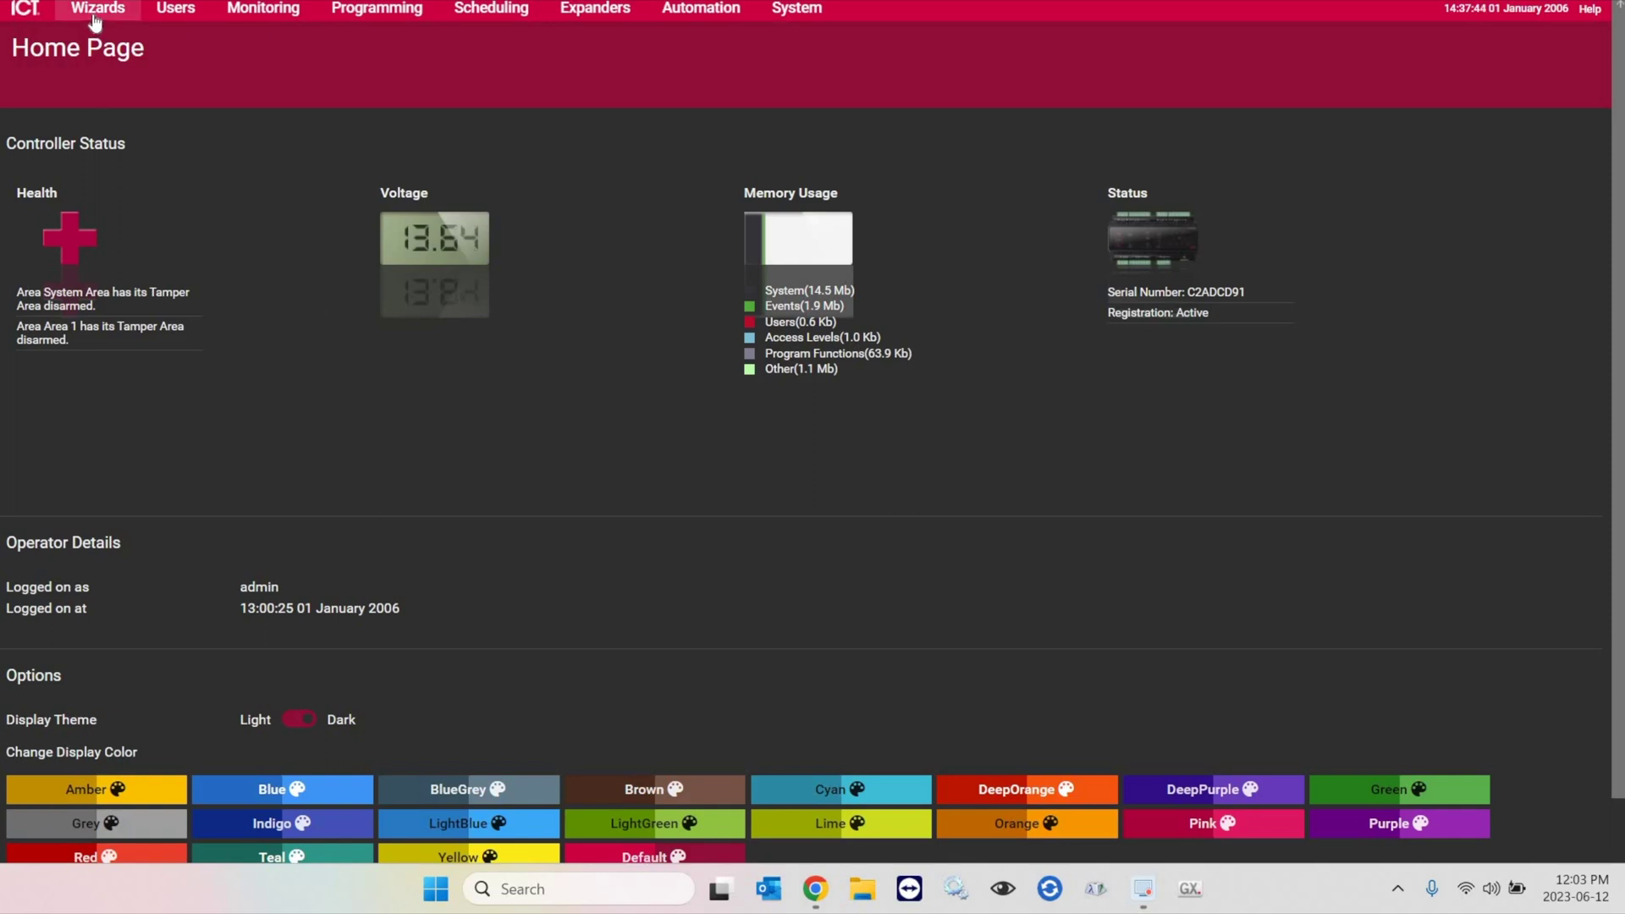
Step: Launch the setup wizard from the Wizards menu and go to its Adding Users step
click(152, 105)
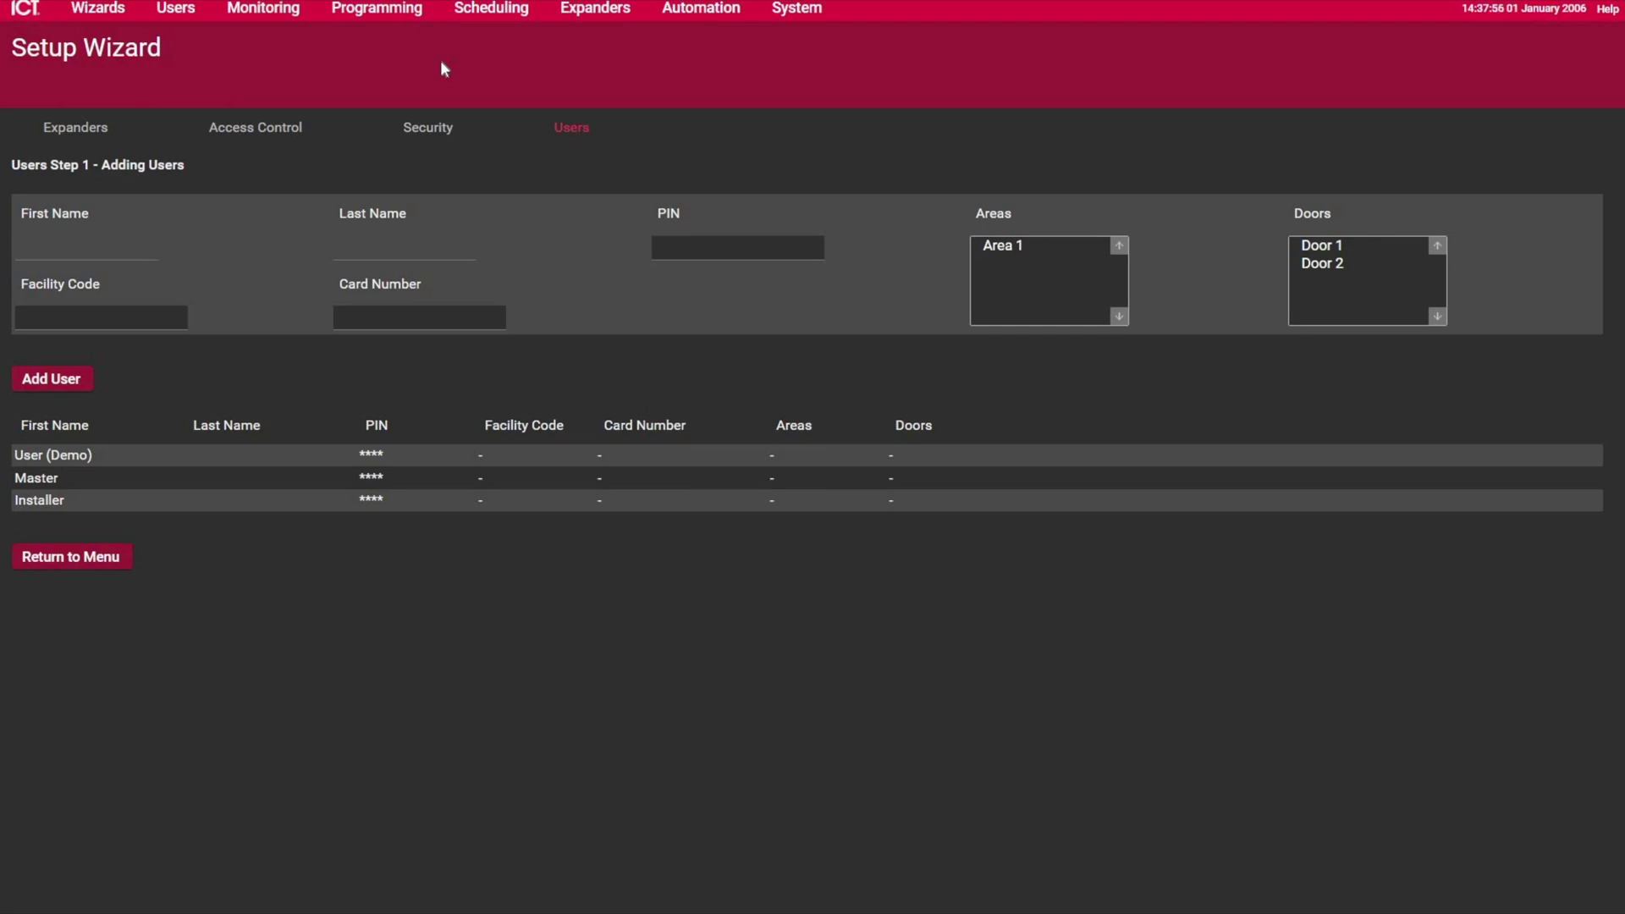
click(1033, 259)
Step: Enter the new user's first name, last name and PIN code in the form
click(19, 244)
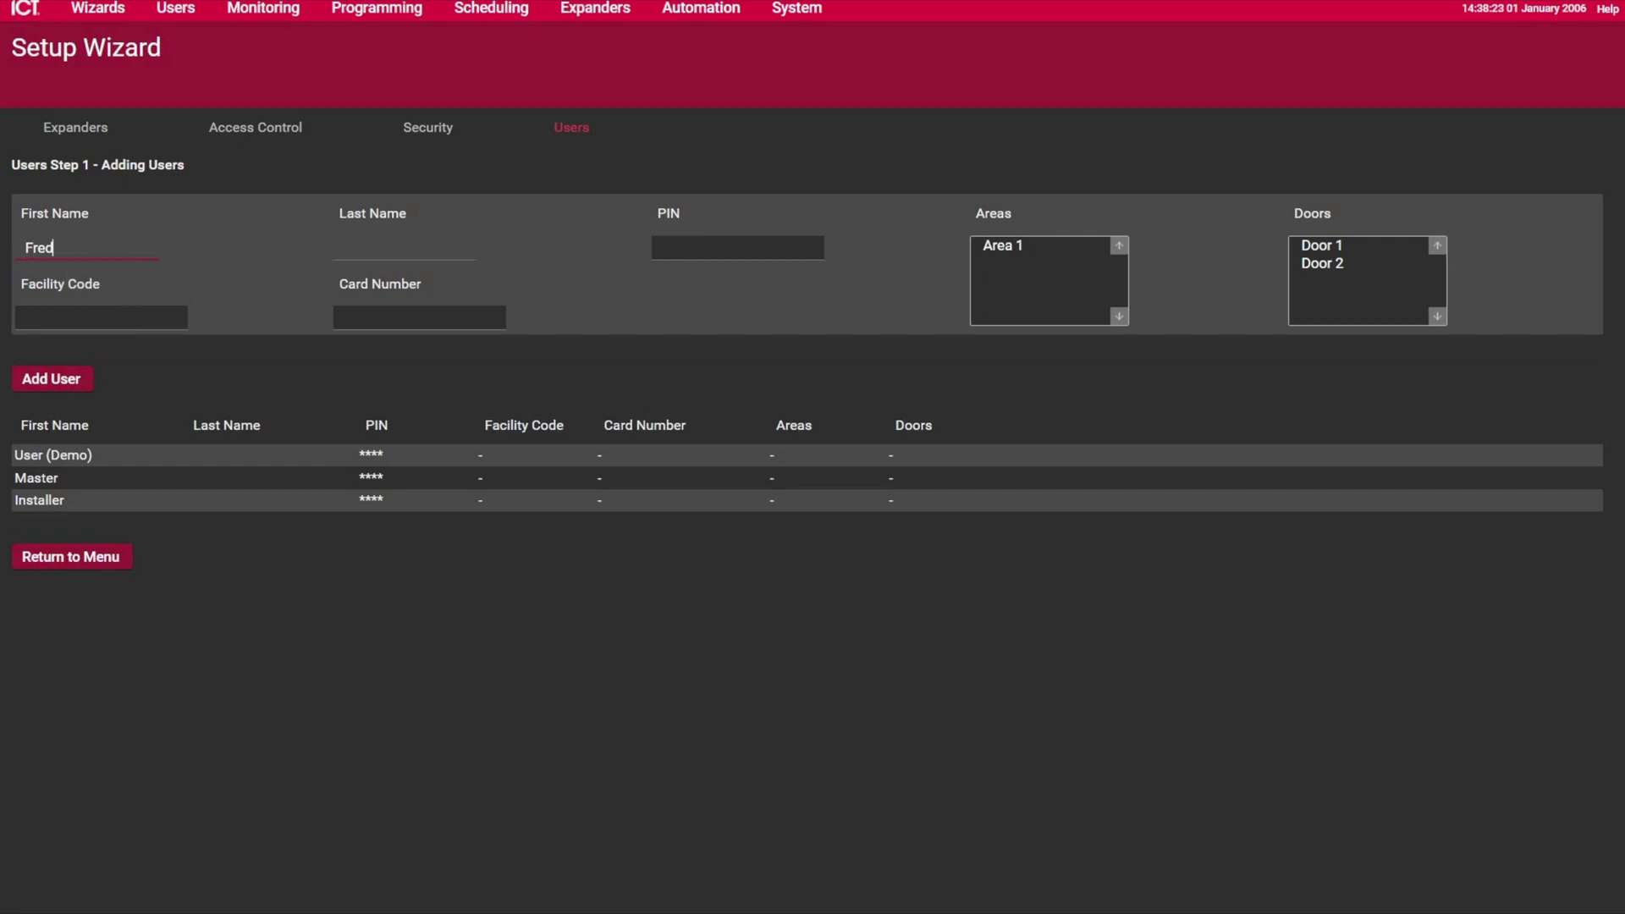
key(Tab)
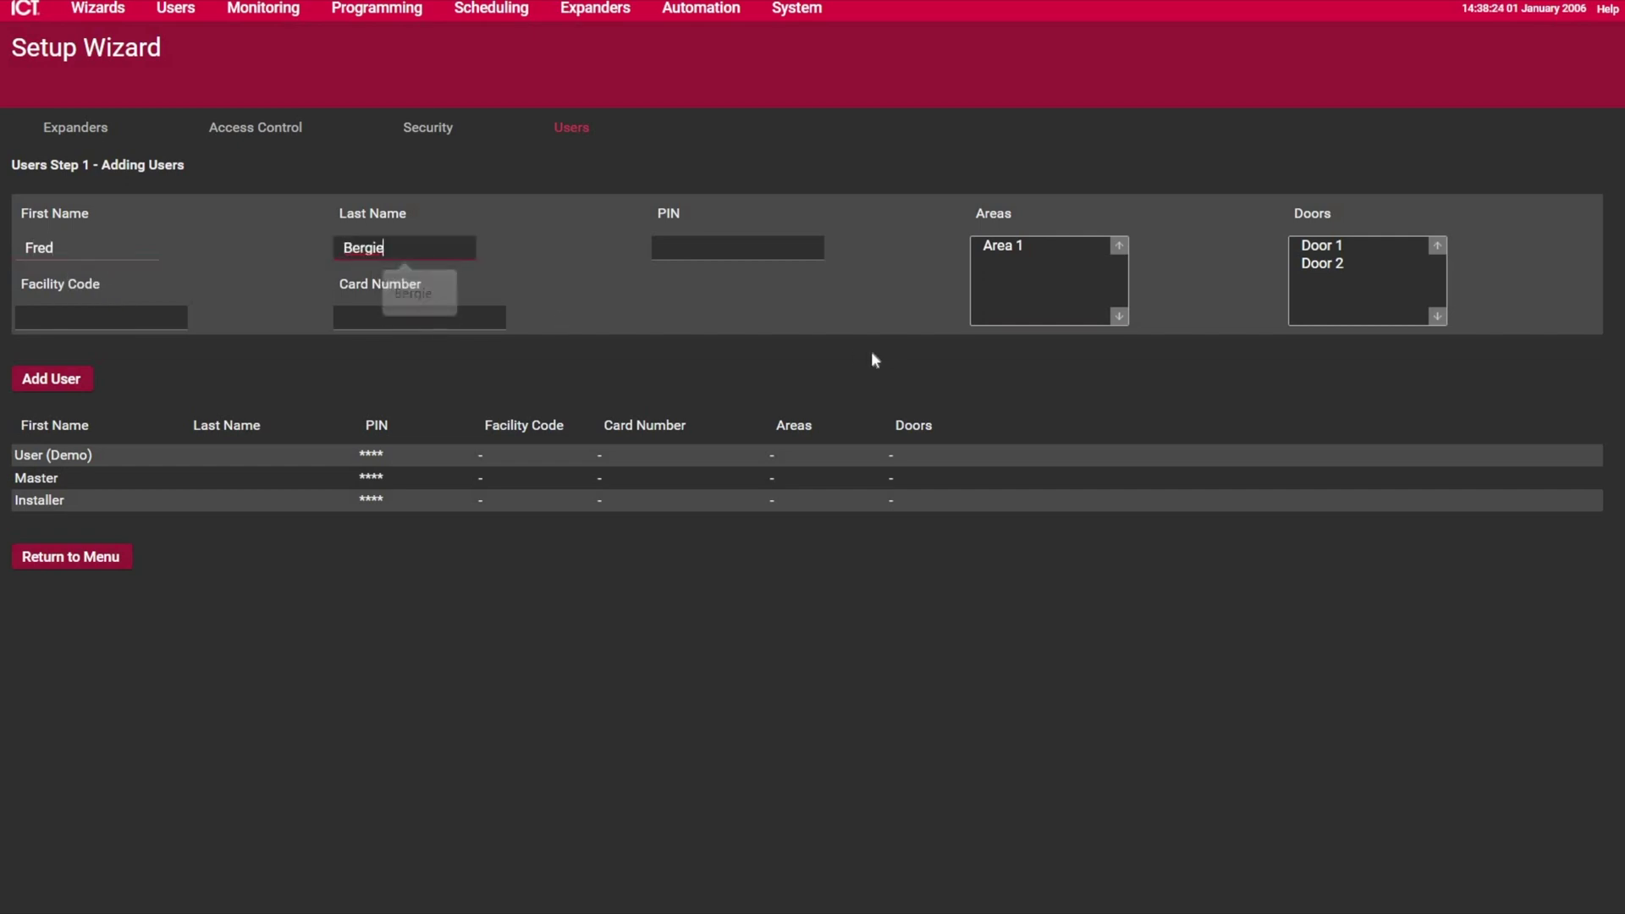
key(Tab)
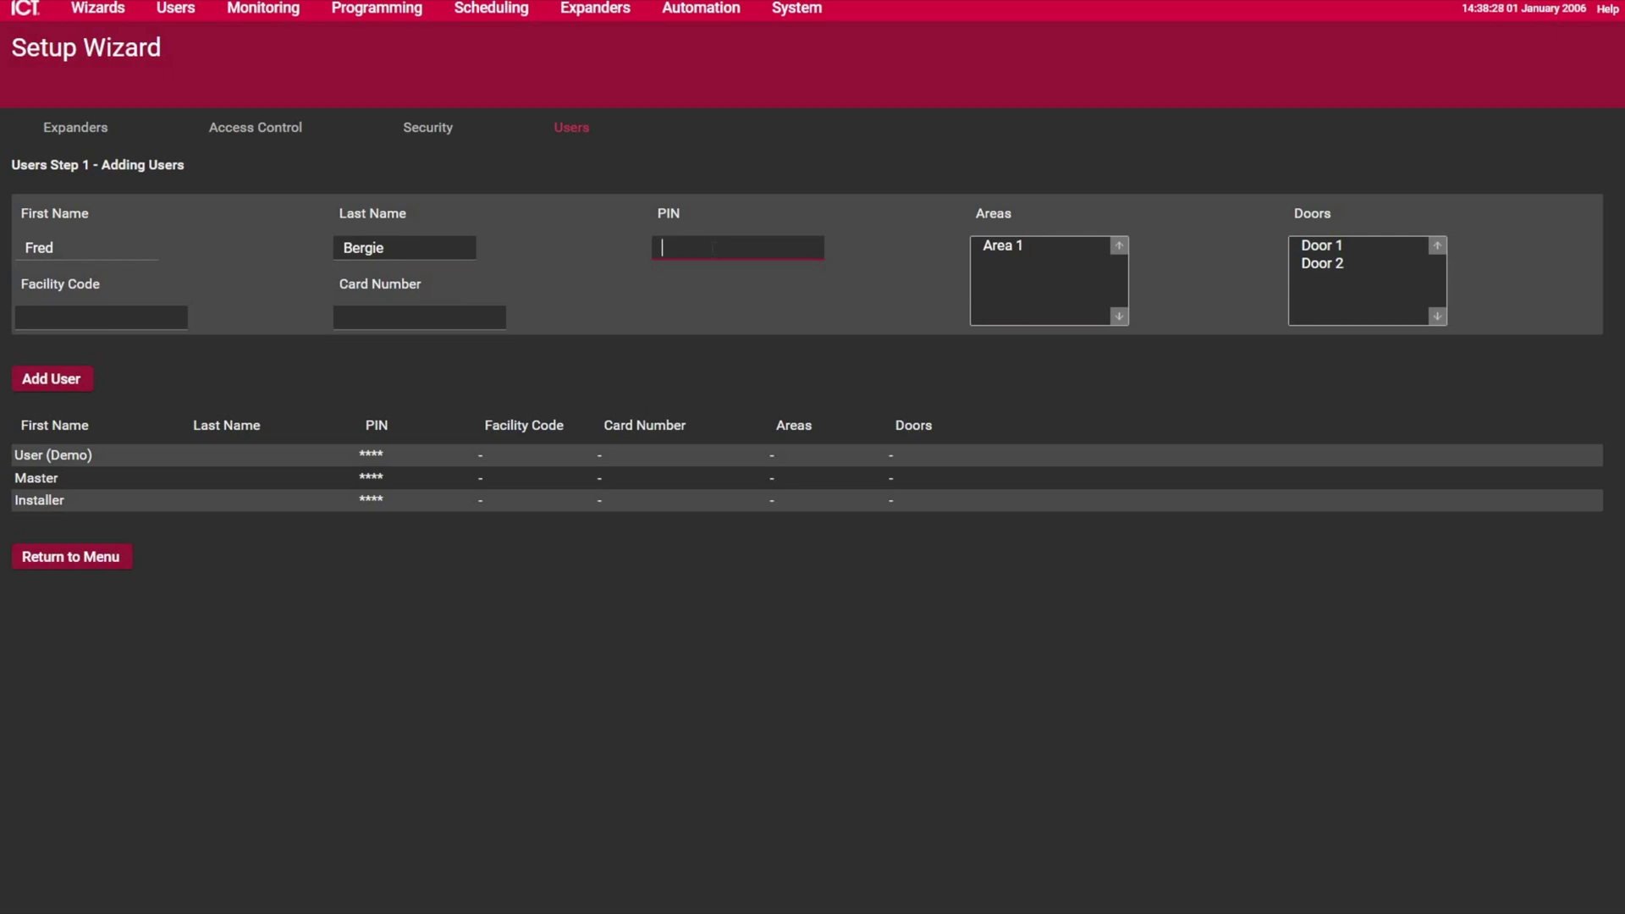
text(4545)
Step: Give the user access to Area 1 and to Door 1 and Door 2
click(1002, 253)
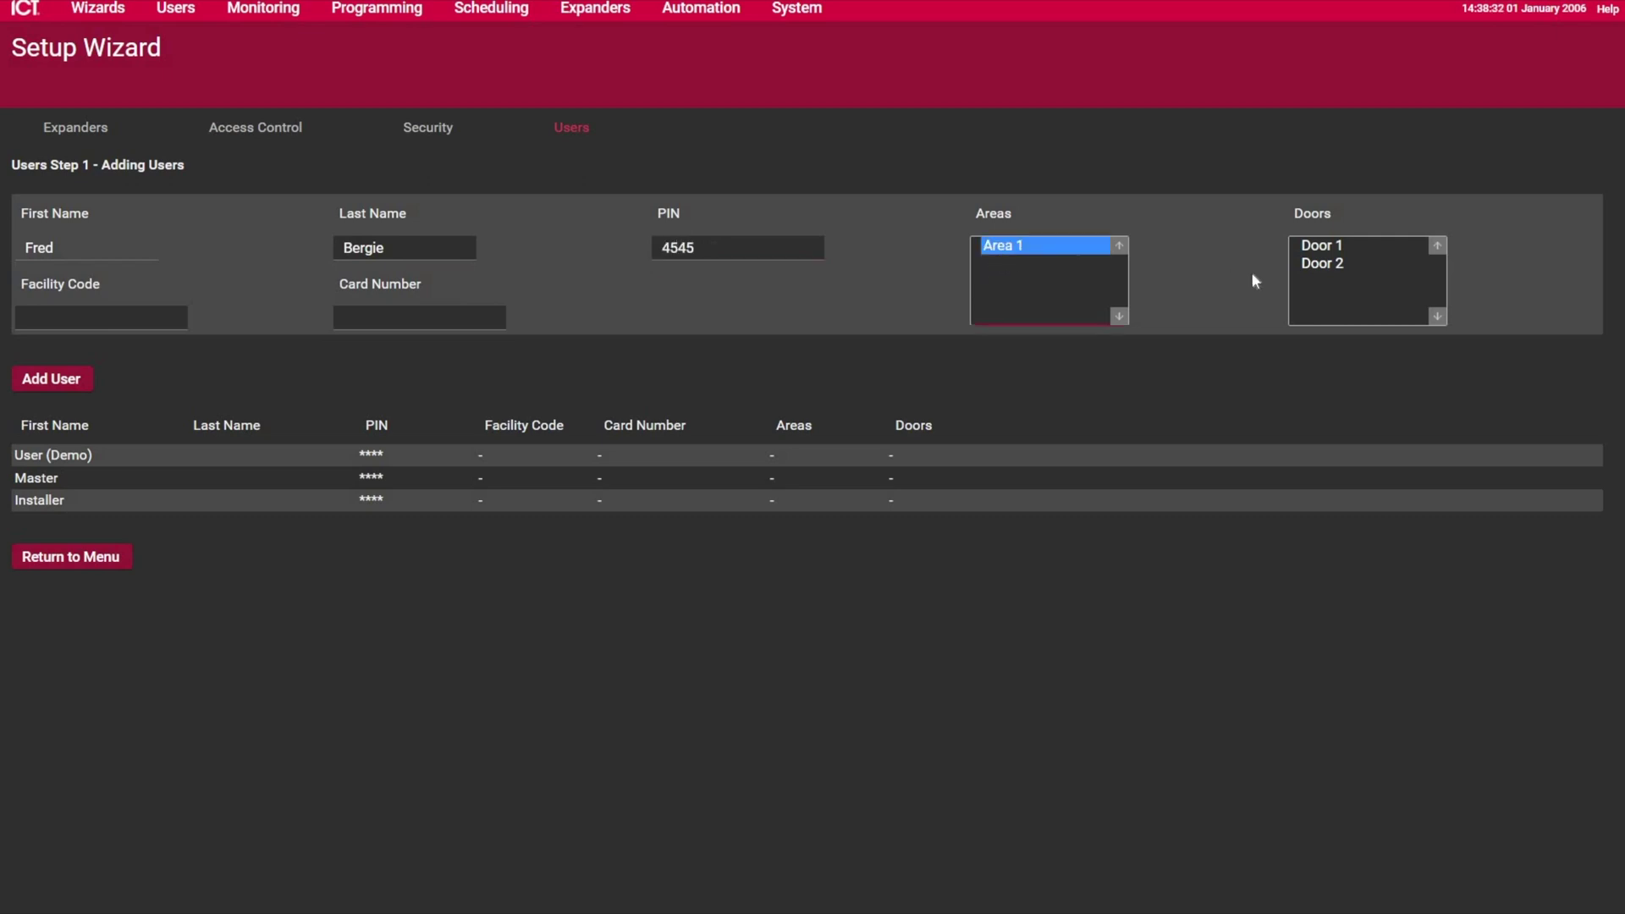
click(1317, 247)
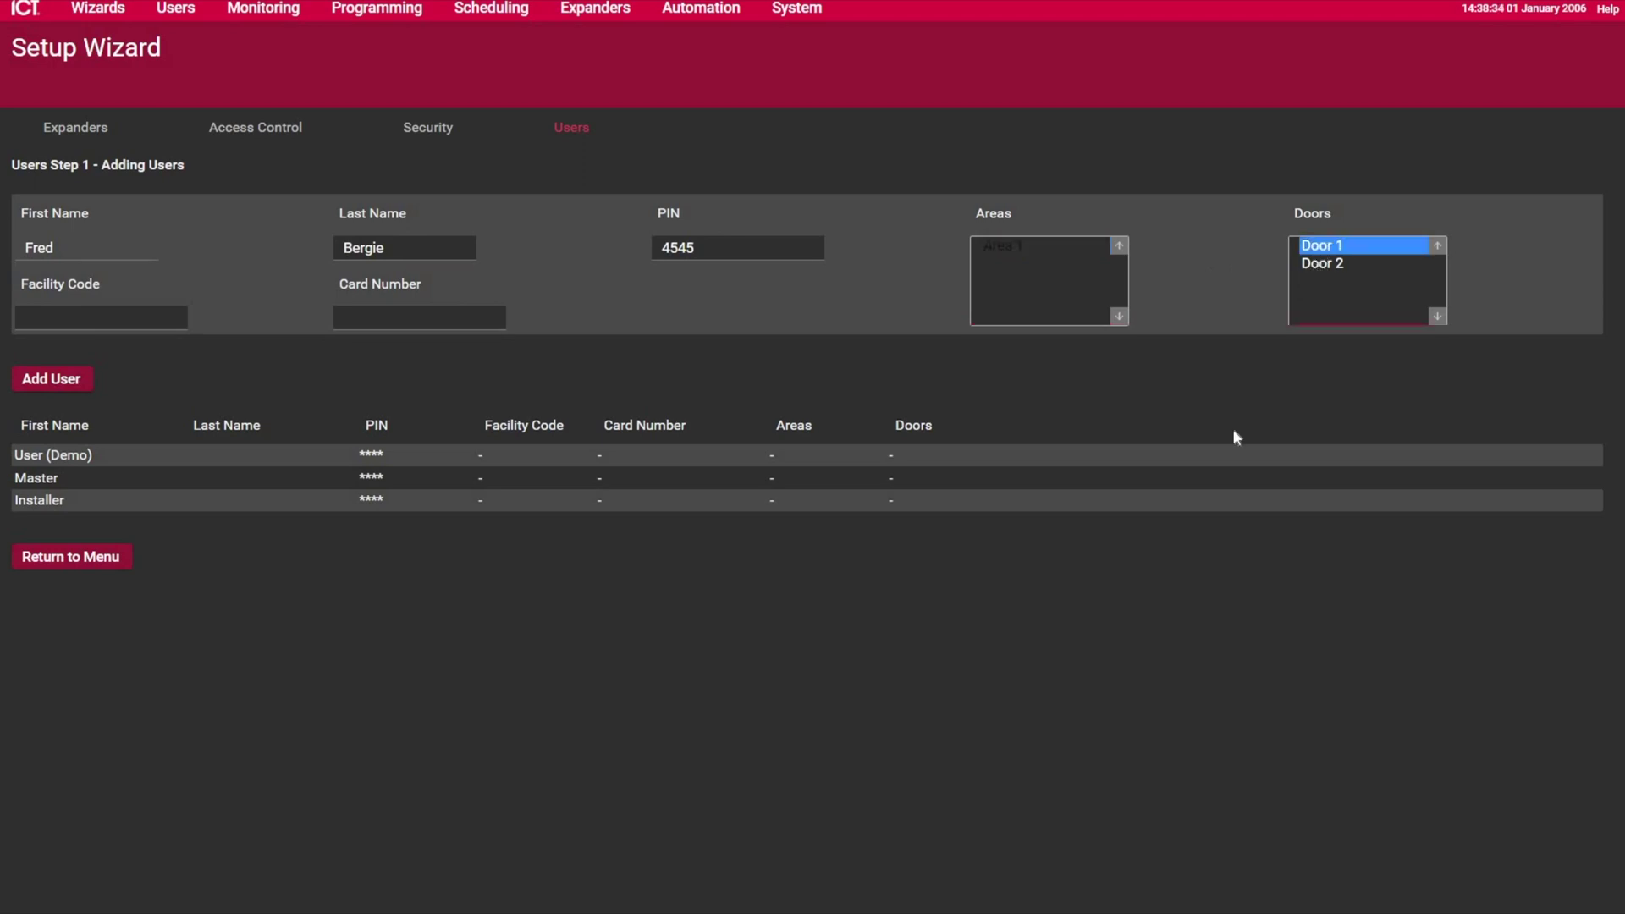
key(shift+Down)
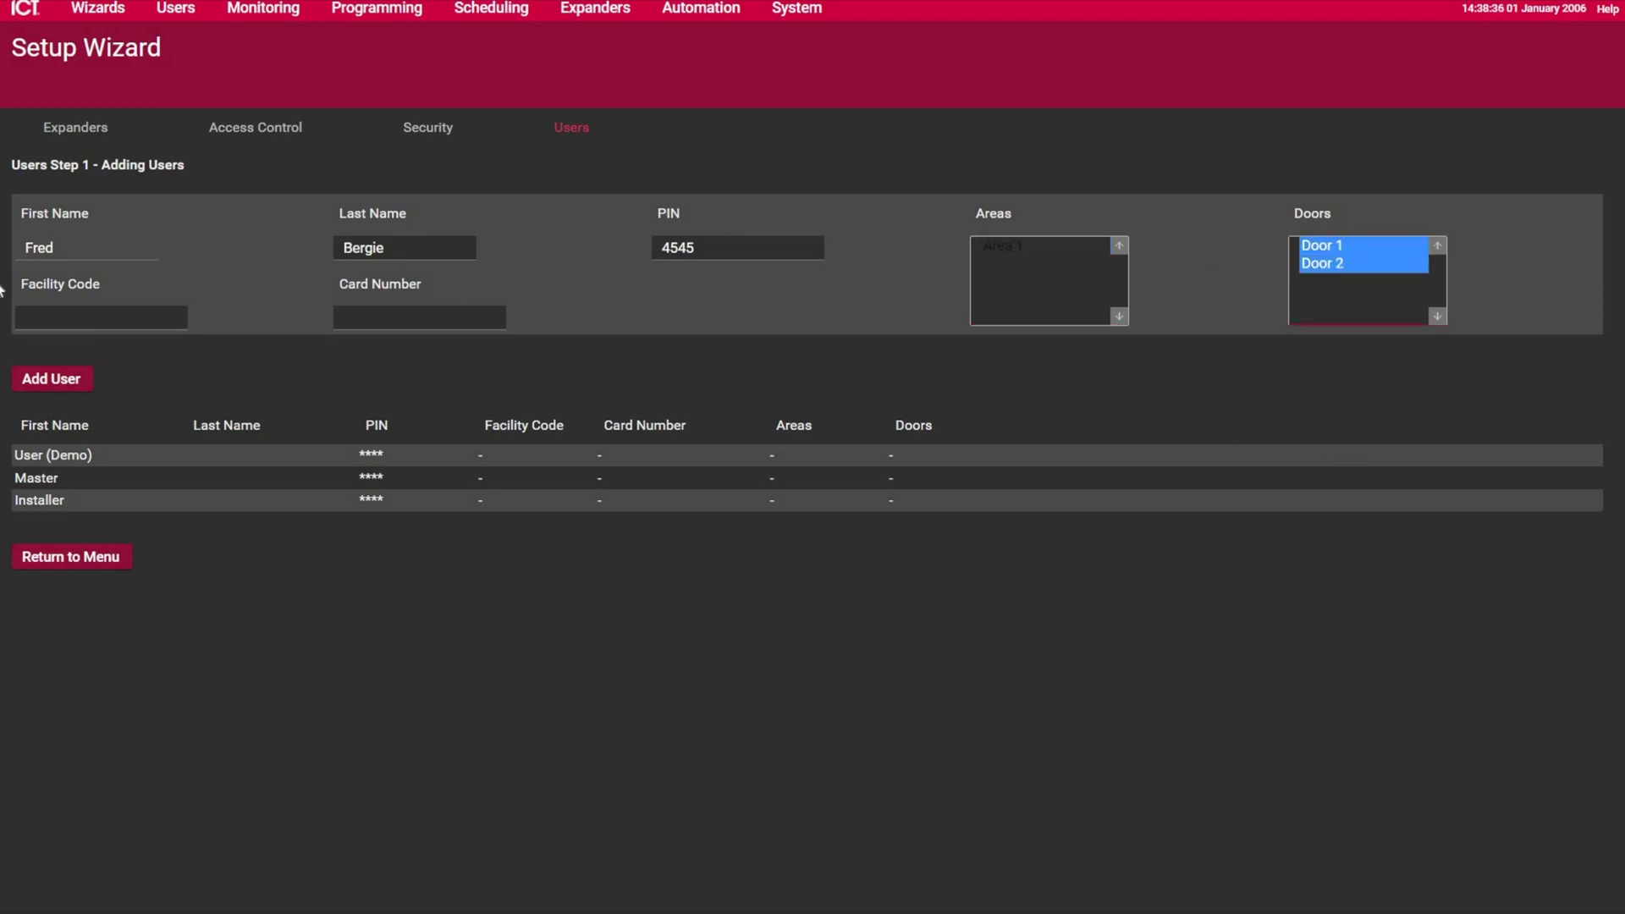
click(42, 312)
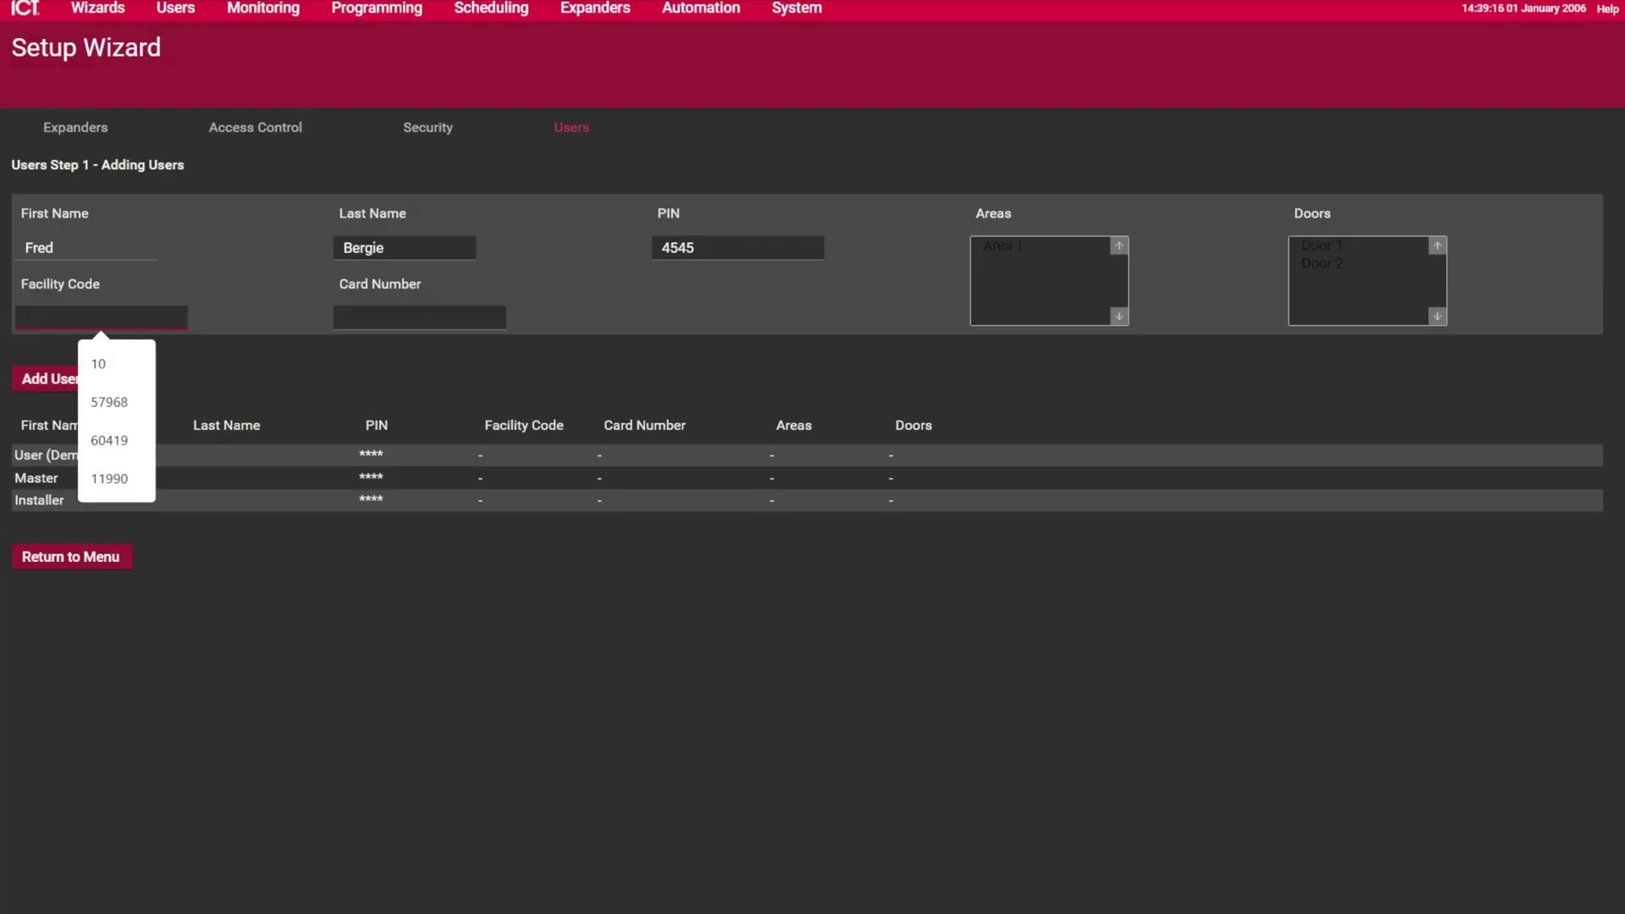
Step: Fill in facility code 11990 and the suggested card number, then add the user to the list
key(Down)
key(Down)
key(Down)
key(Down)
key(Return)
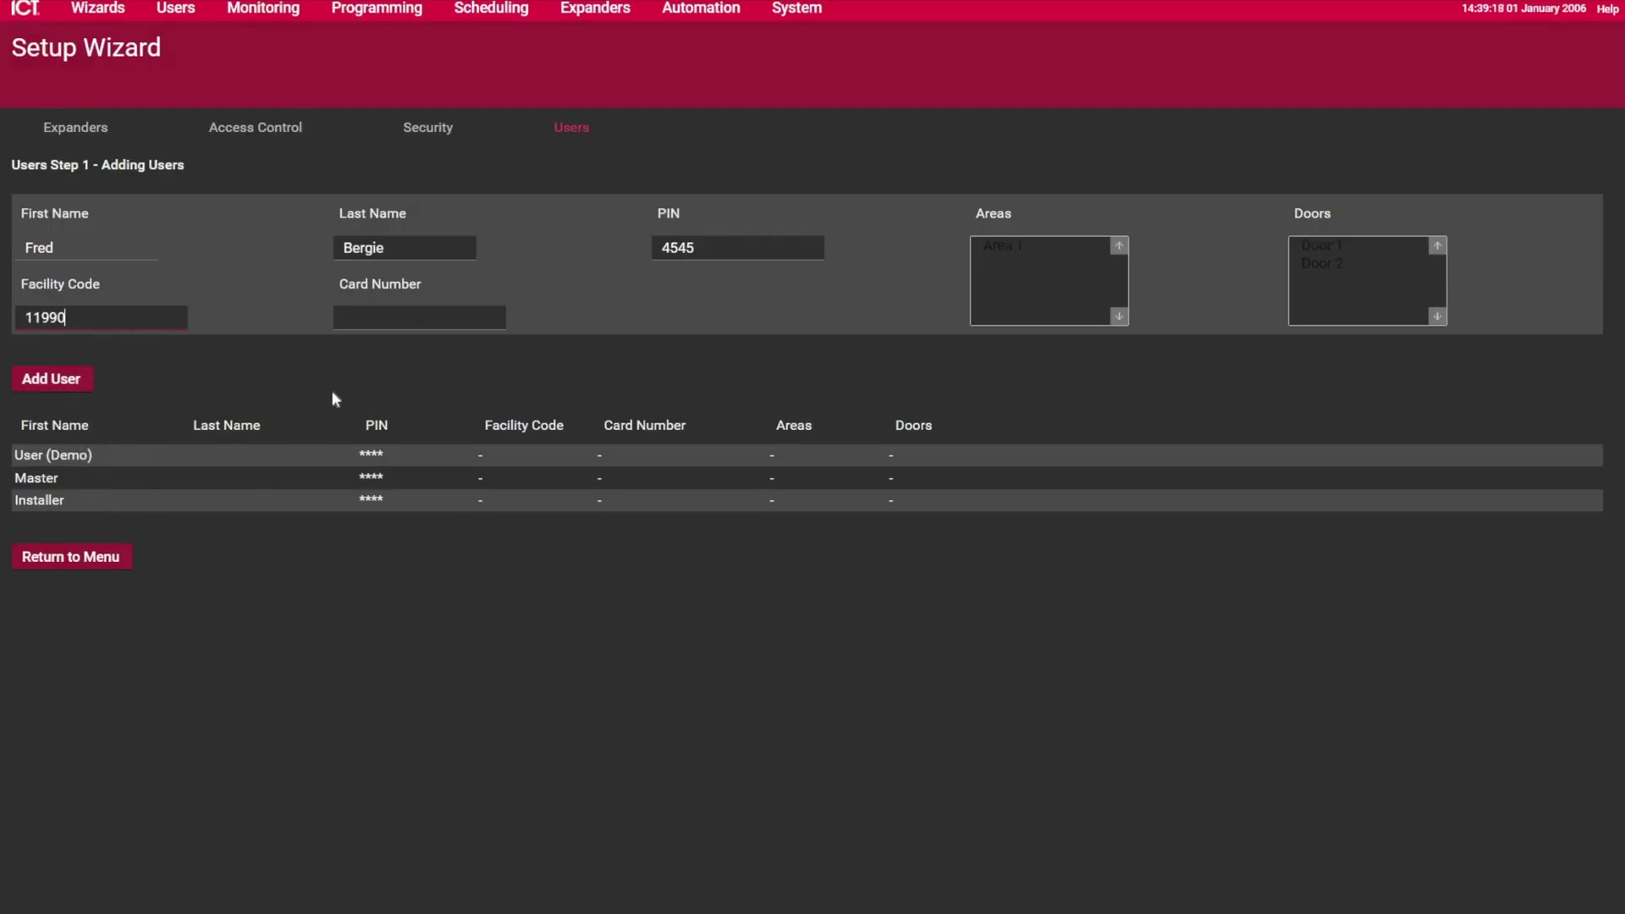
click(419, 317)
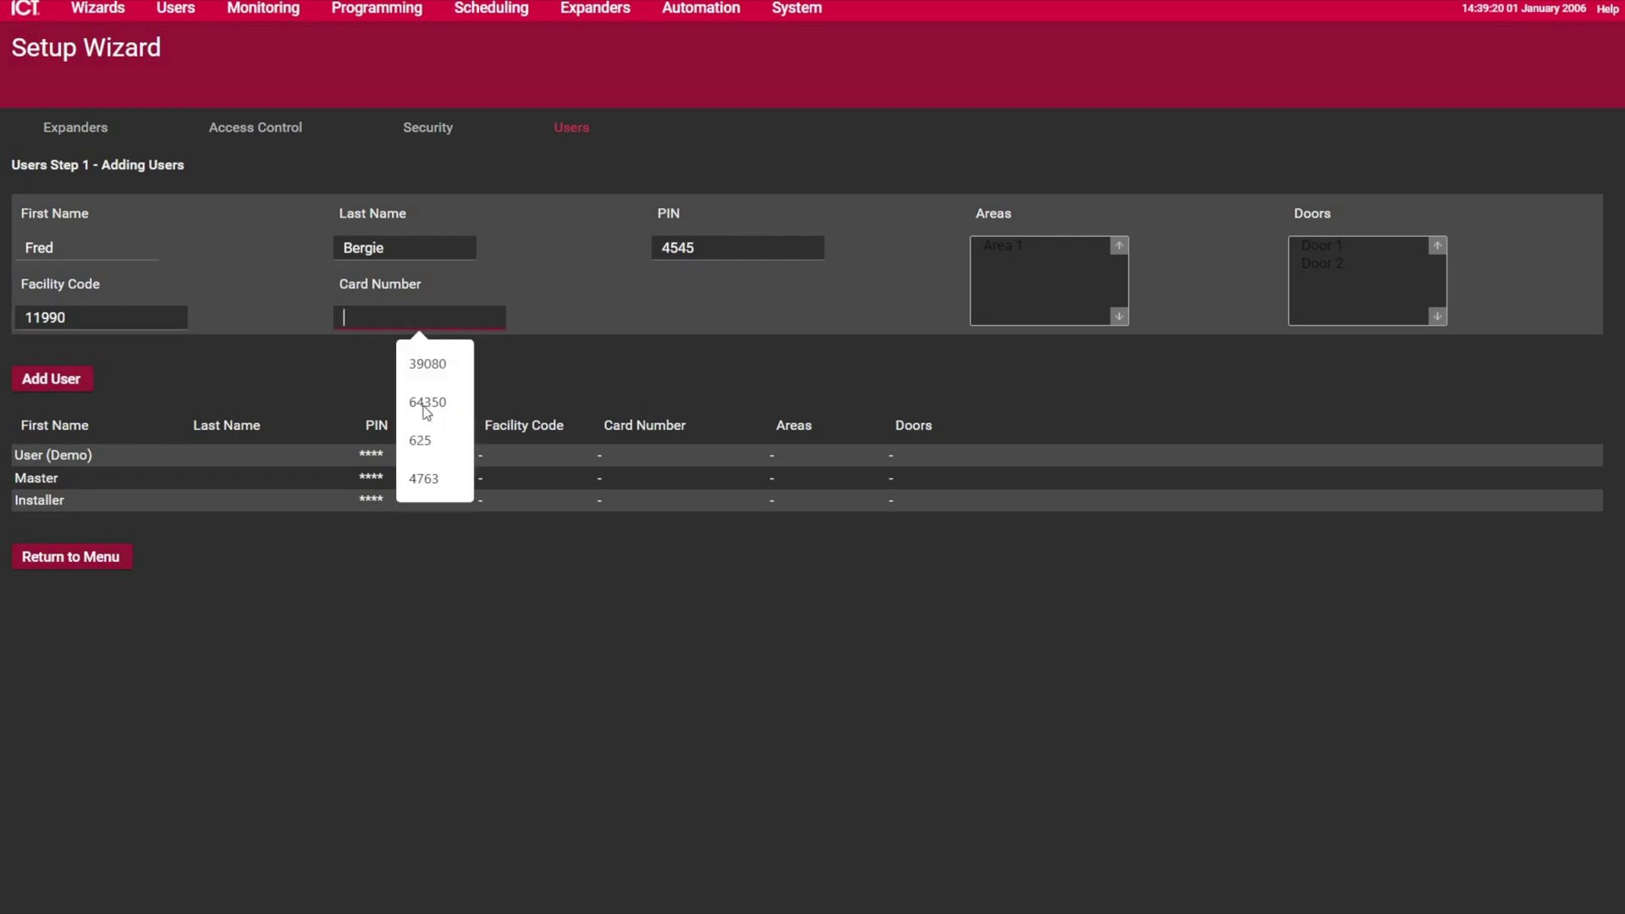
key(Return)
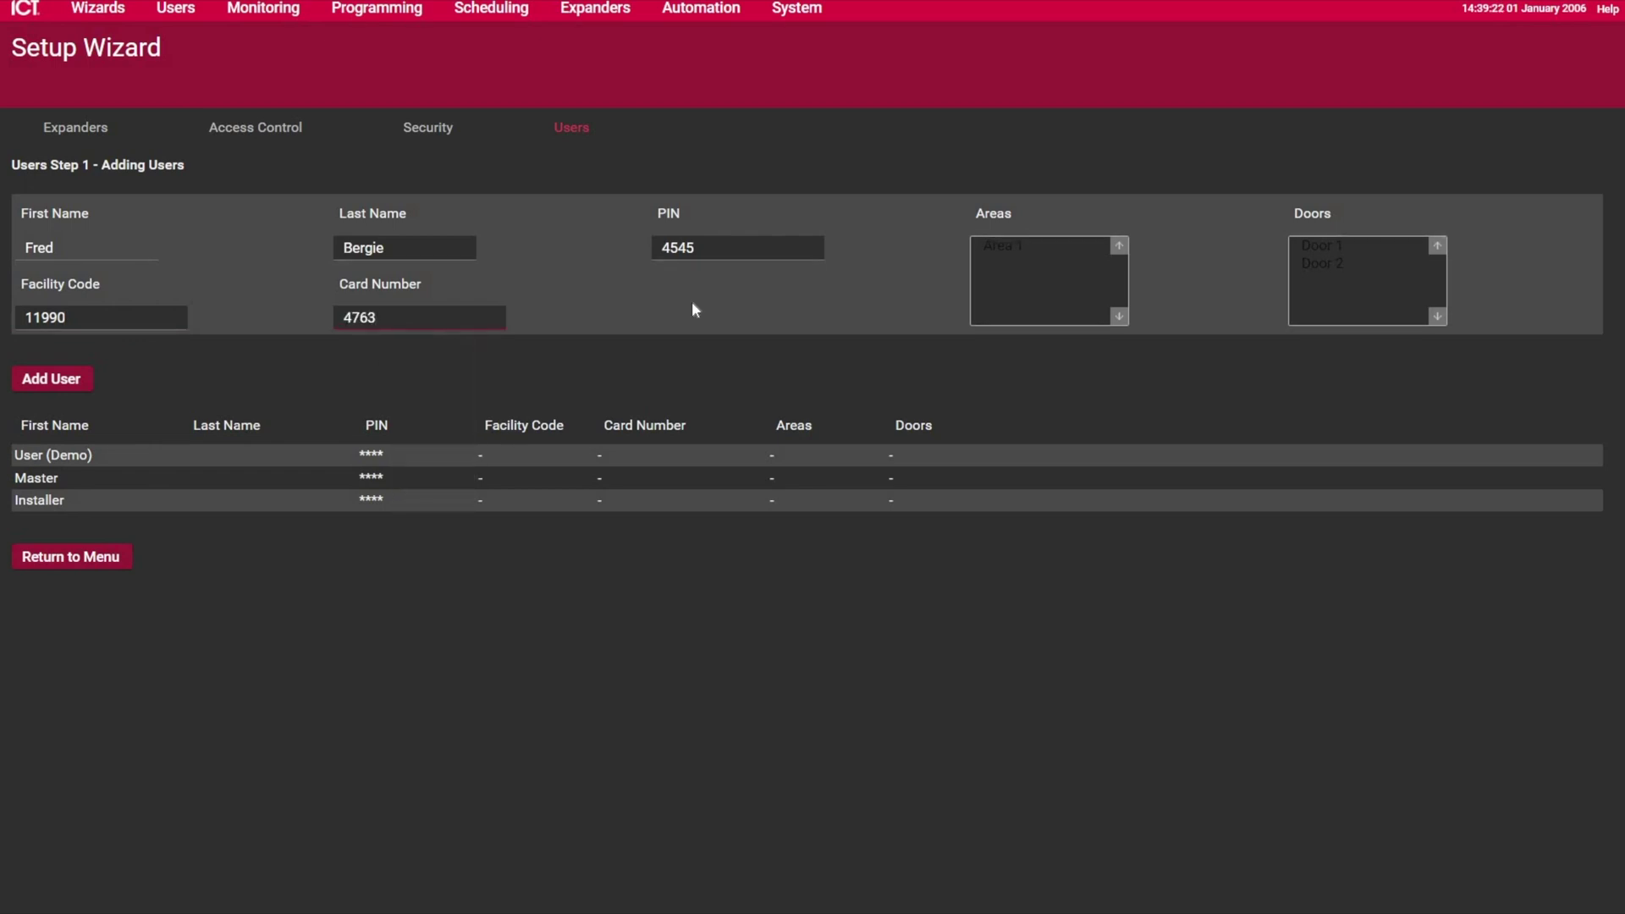
click(35, 380)
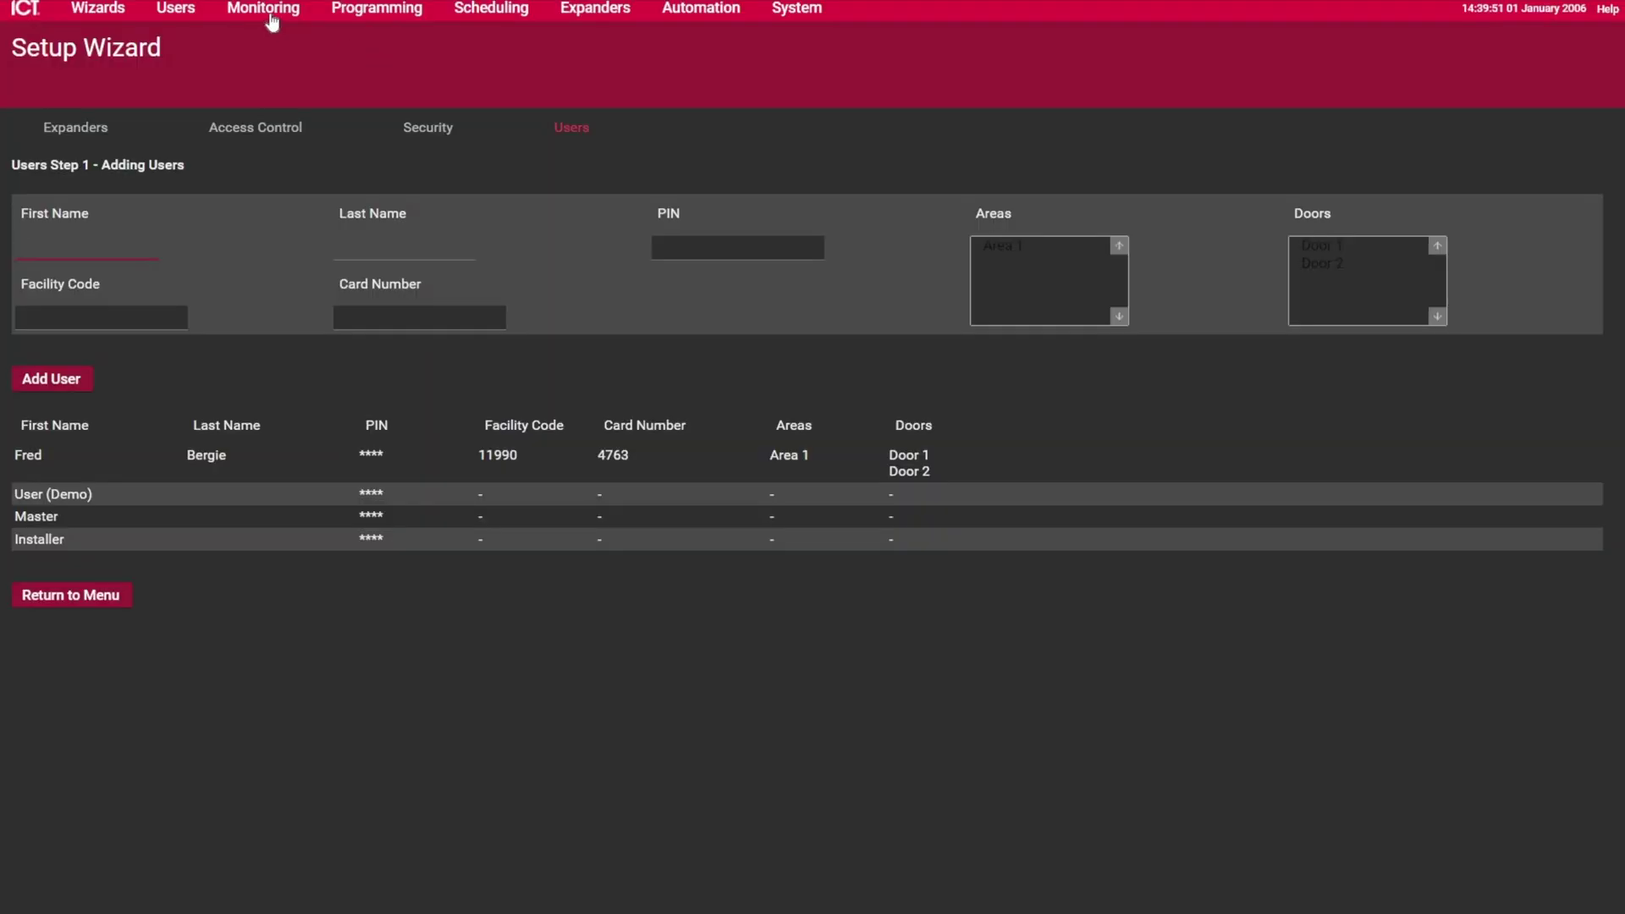
Step: From the Monitoring Events log, create a new named user from the latest card read
click(265, 15)
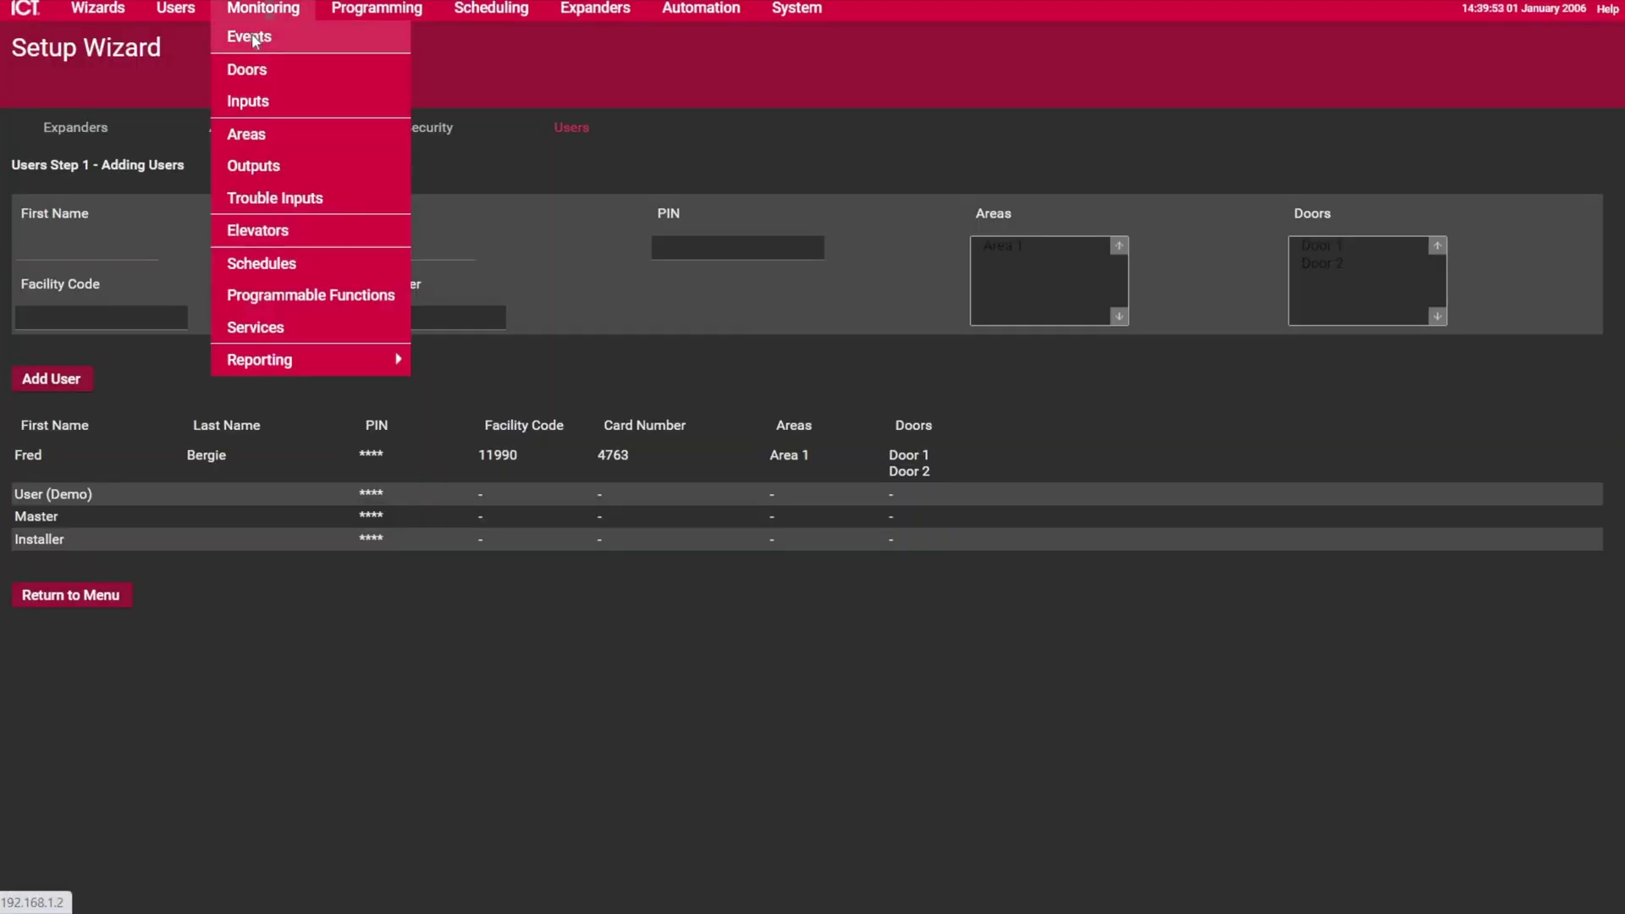
click(251, 39)
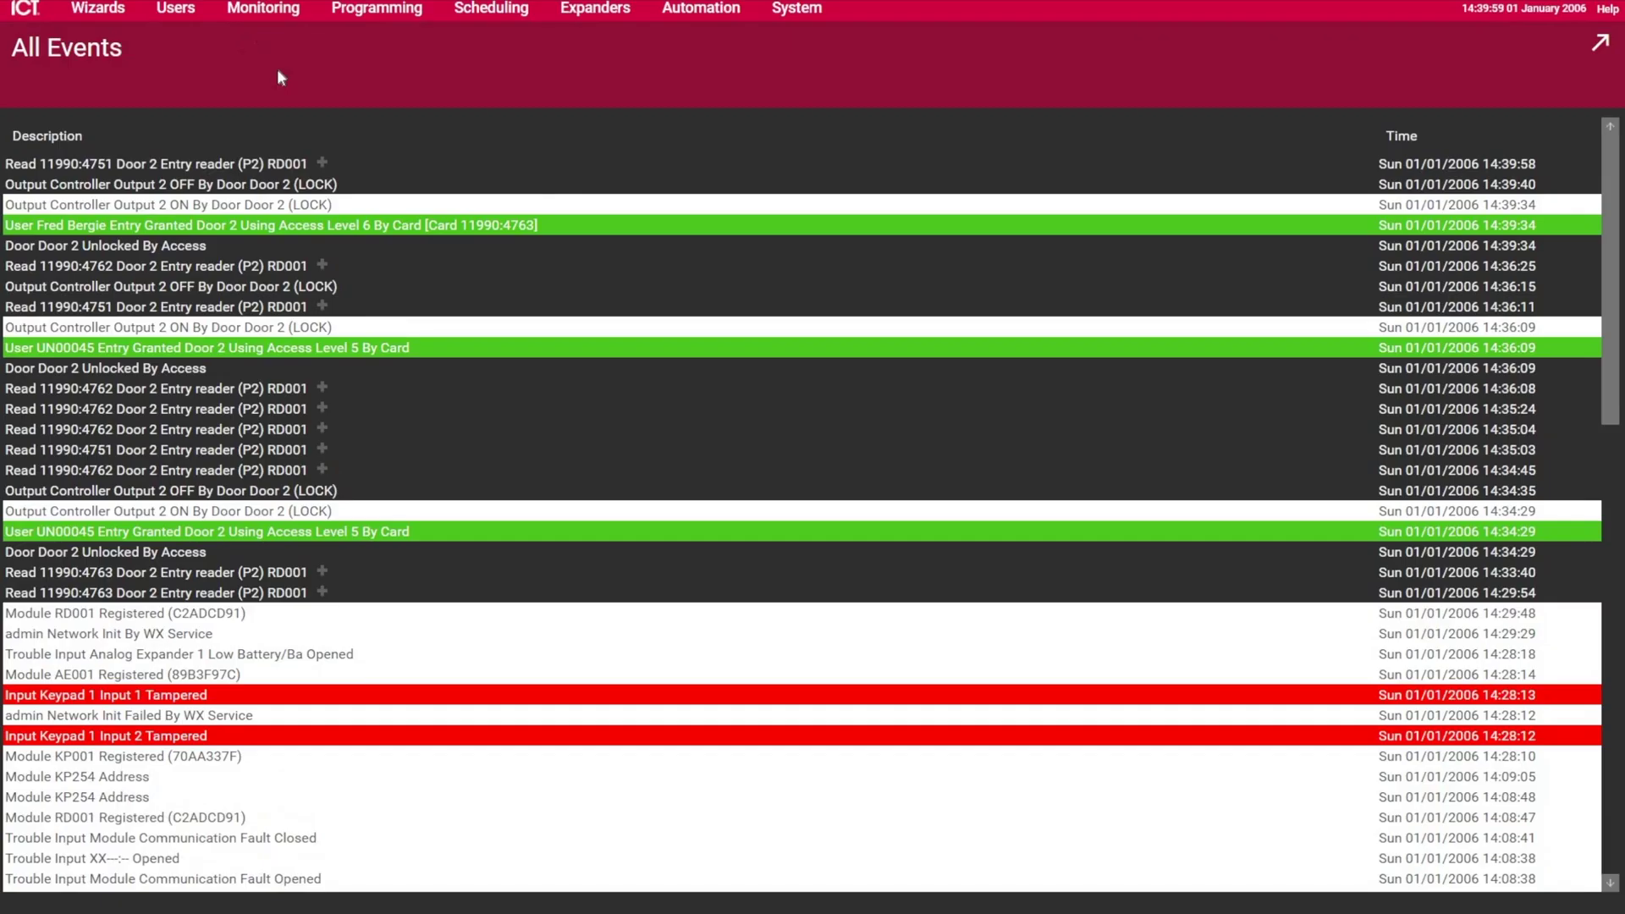
click(323, 167)
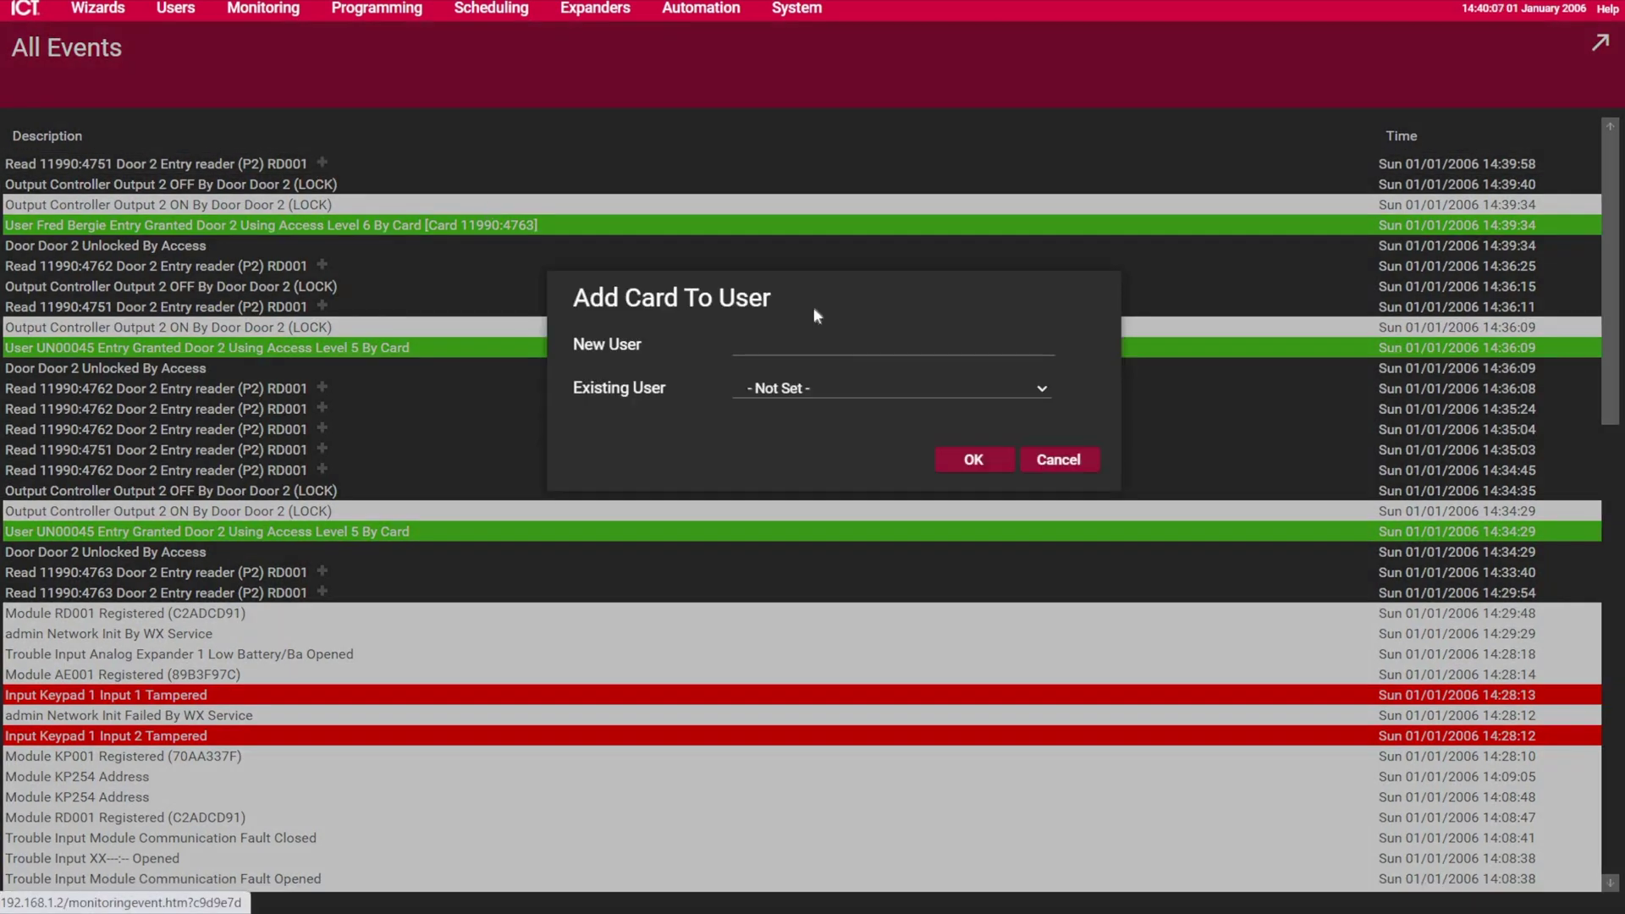
click(842, 390)
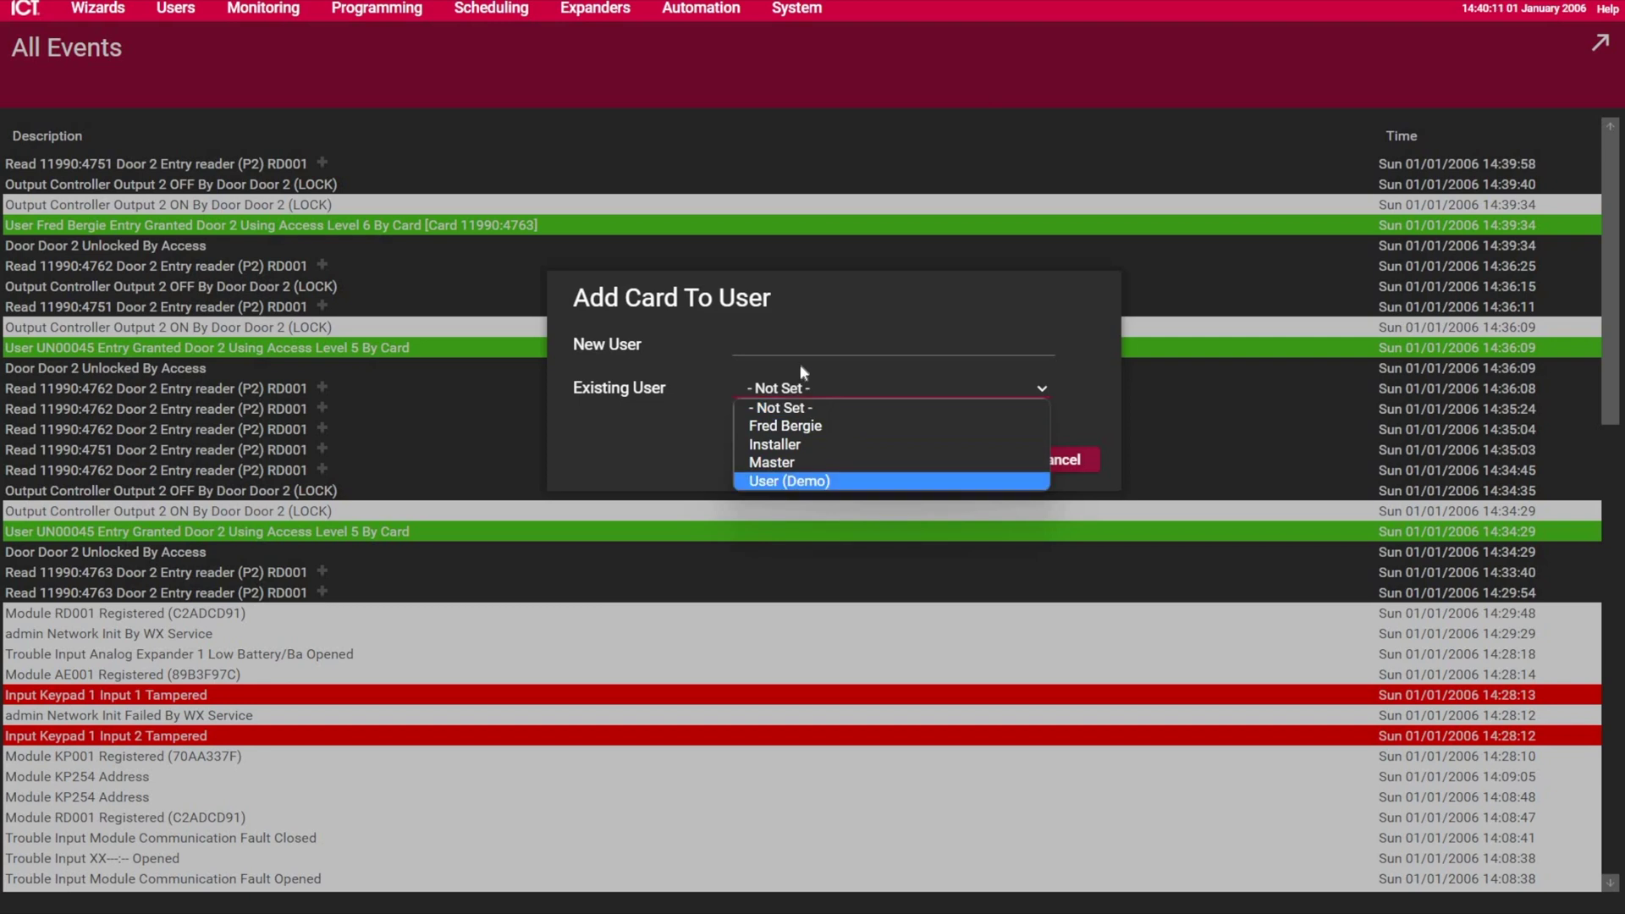
click(777, 315)
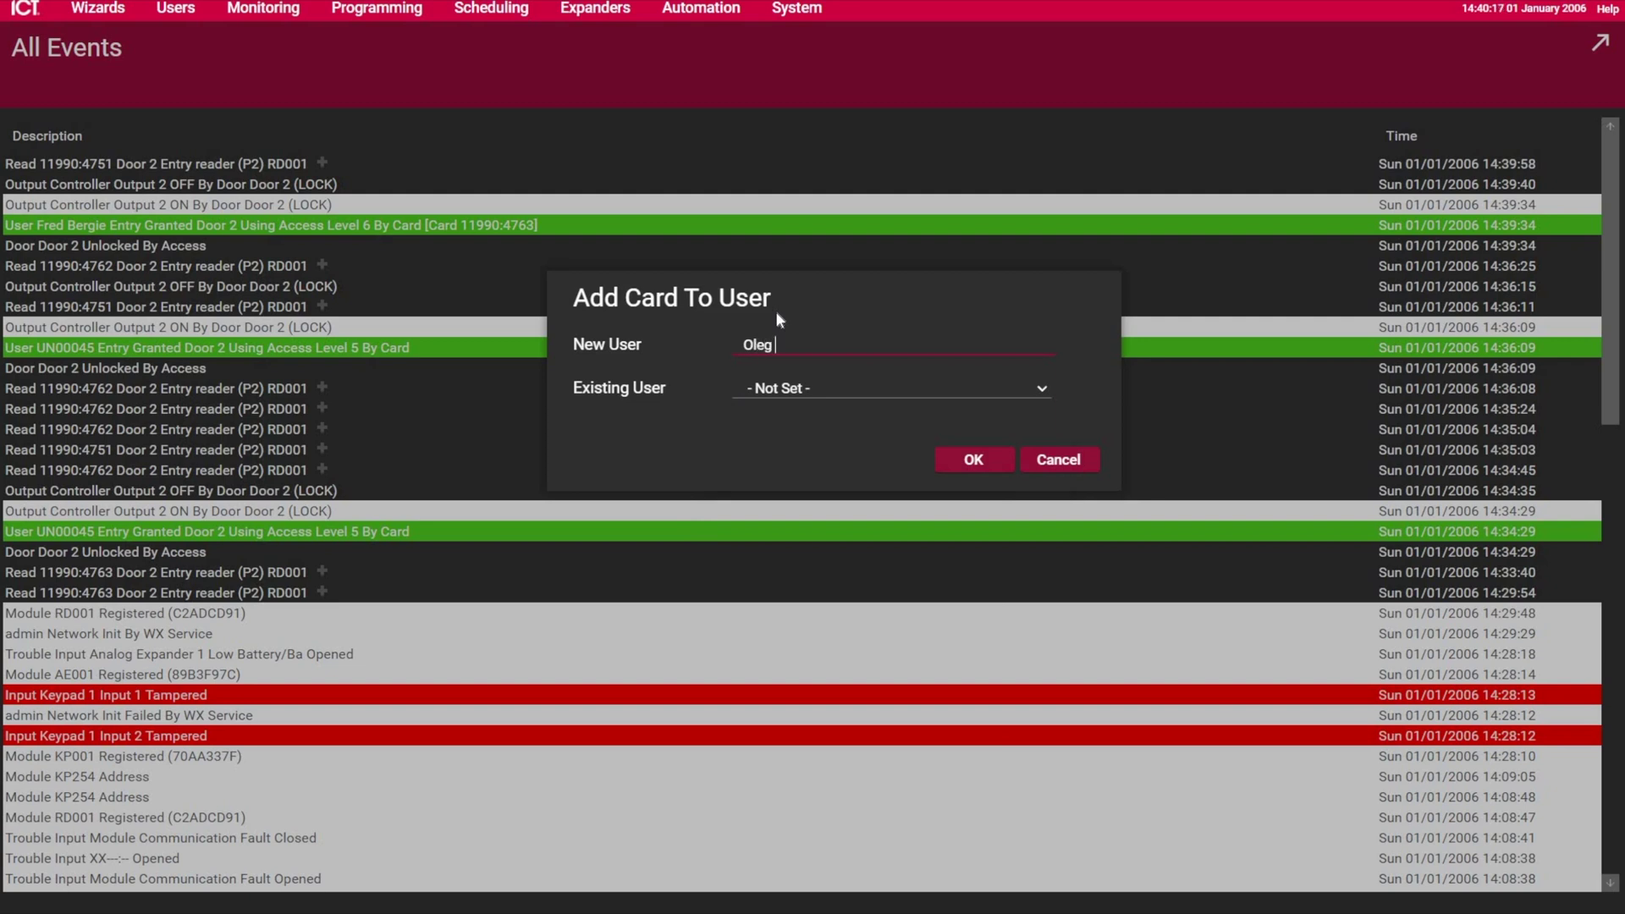
text(Oleg The King)
click(962, 461)
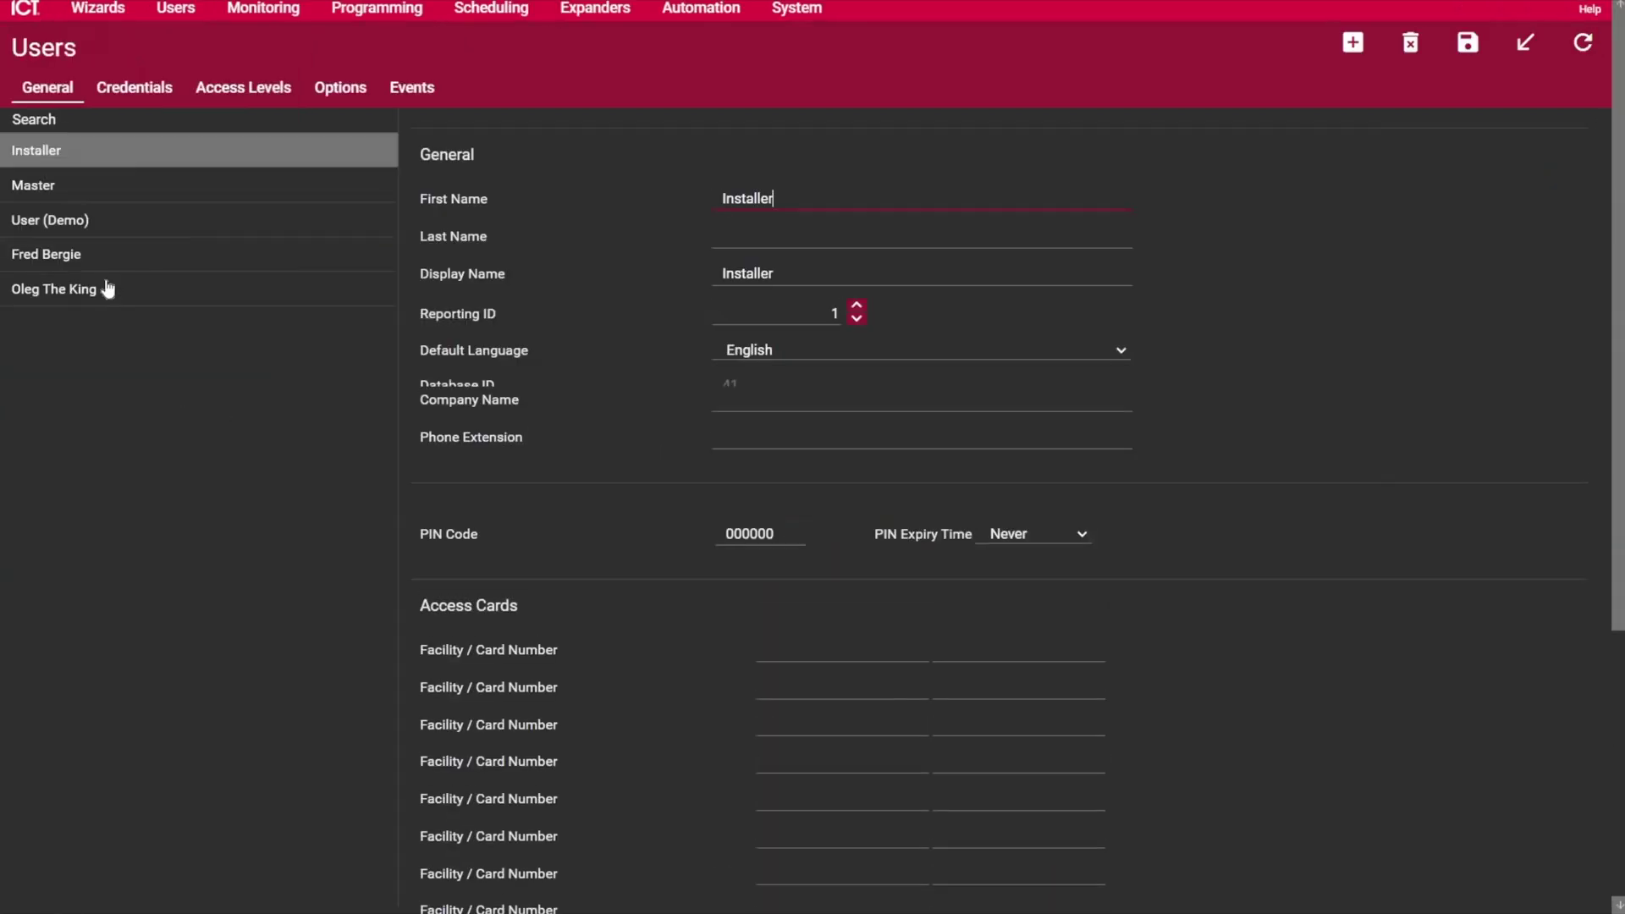
Step: Add the Master access level to the second user's record and save it
click(109, 289)
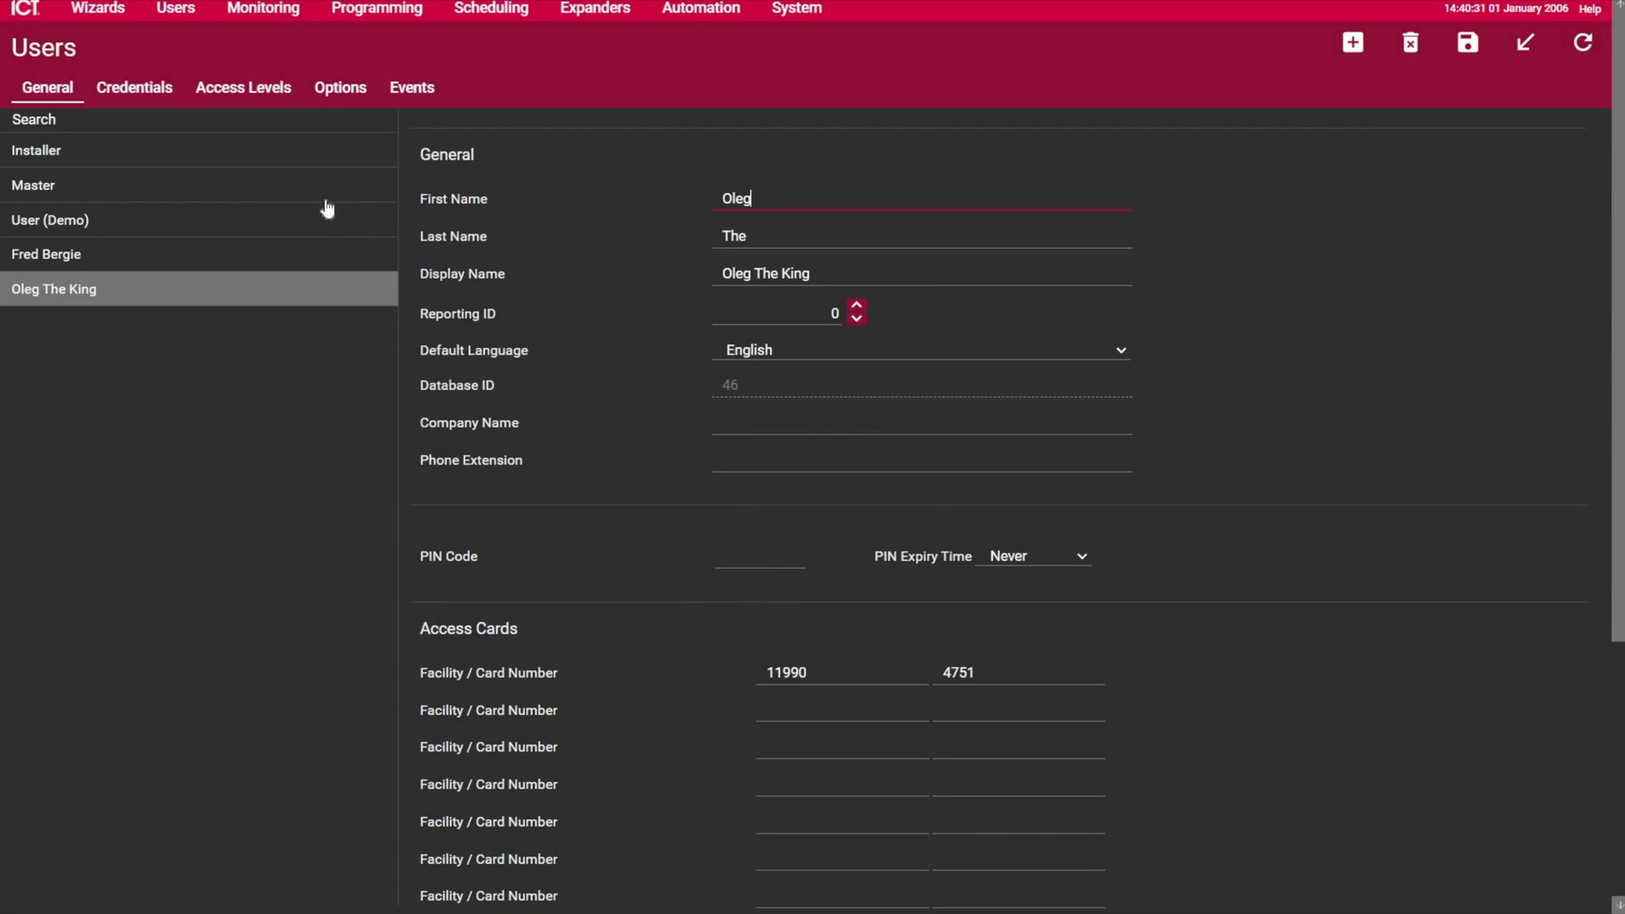
click(255, 89)
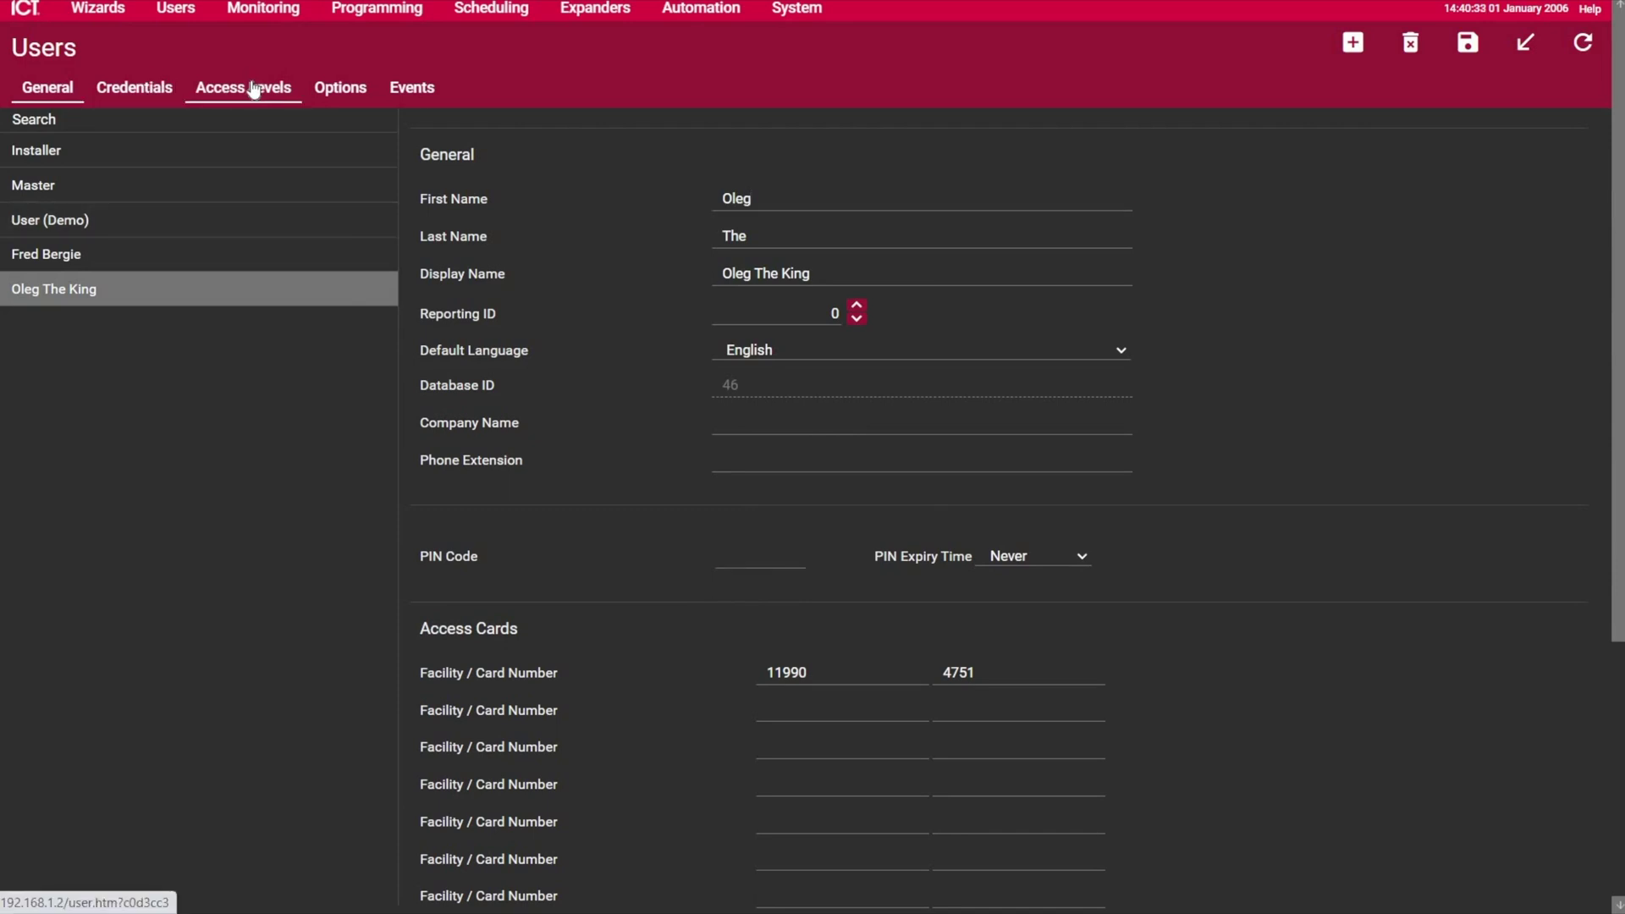
click(448, 254)
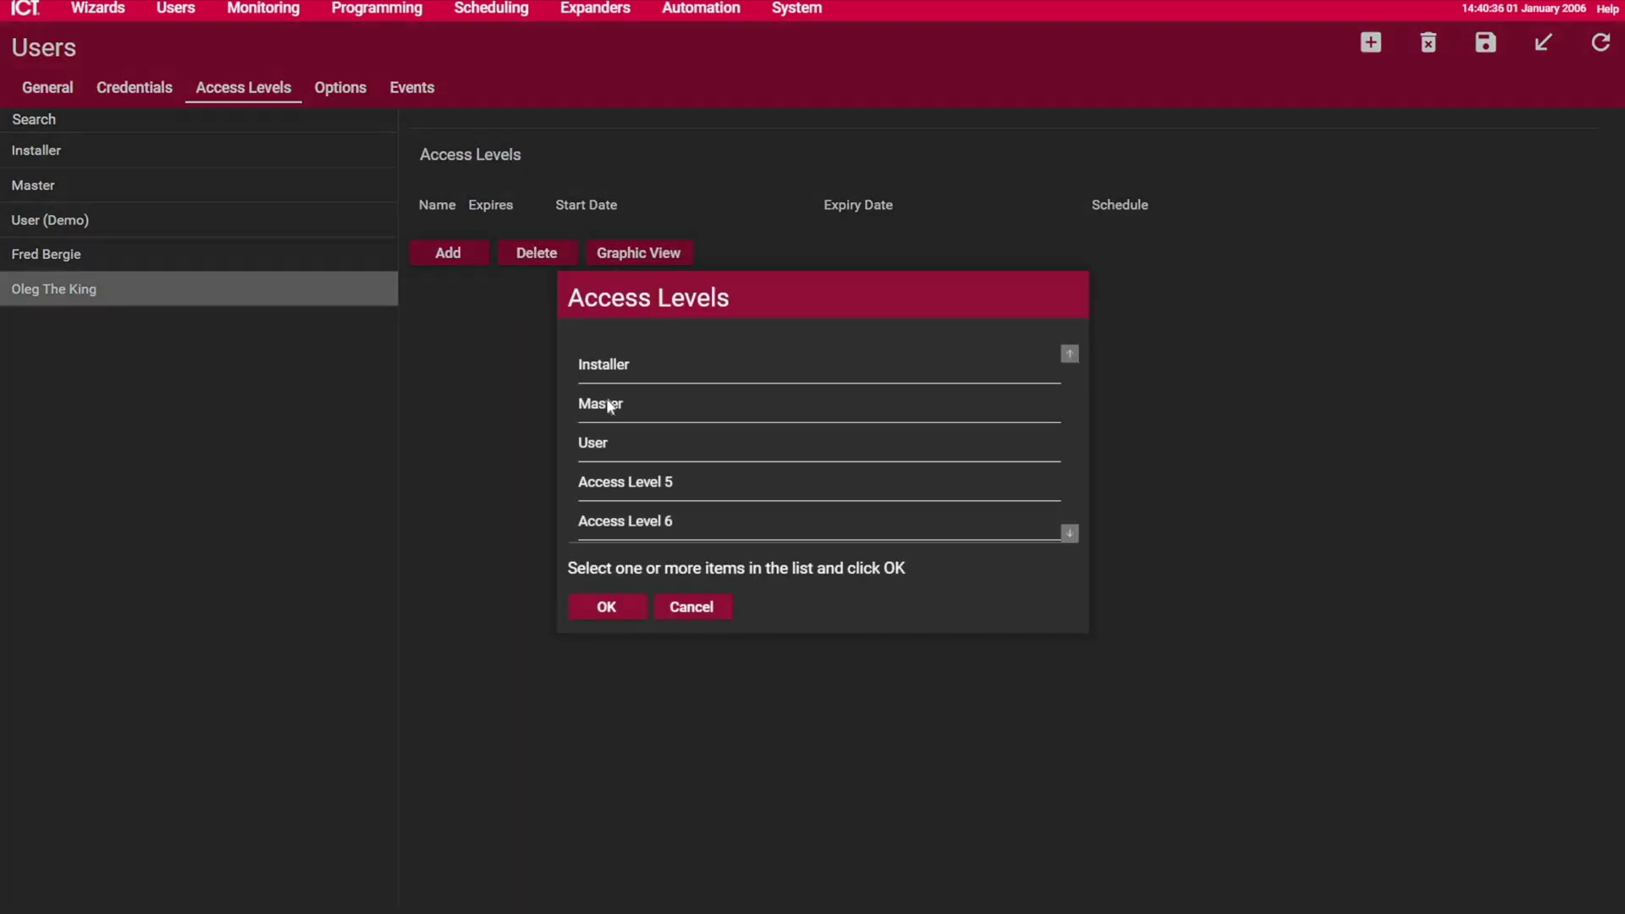
click(604, 393)
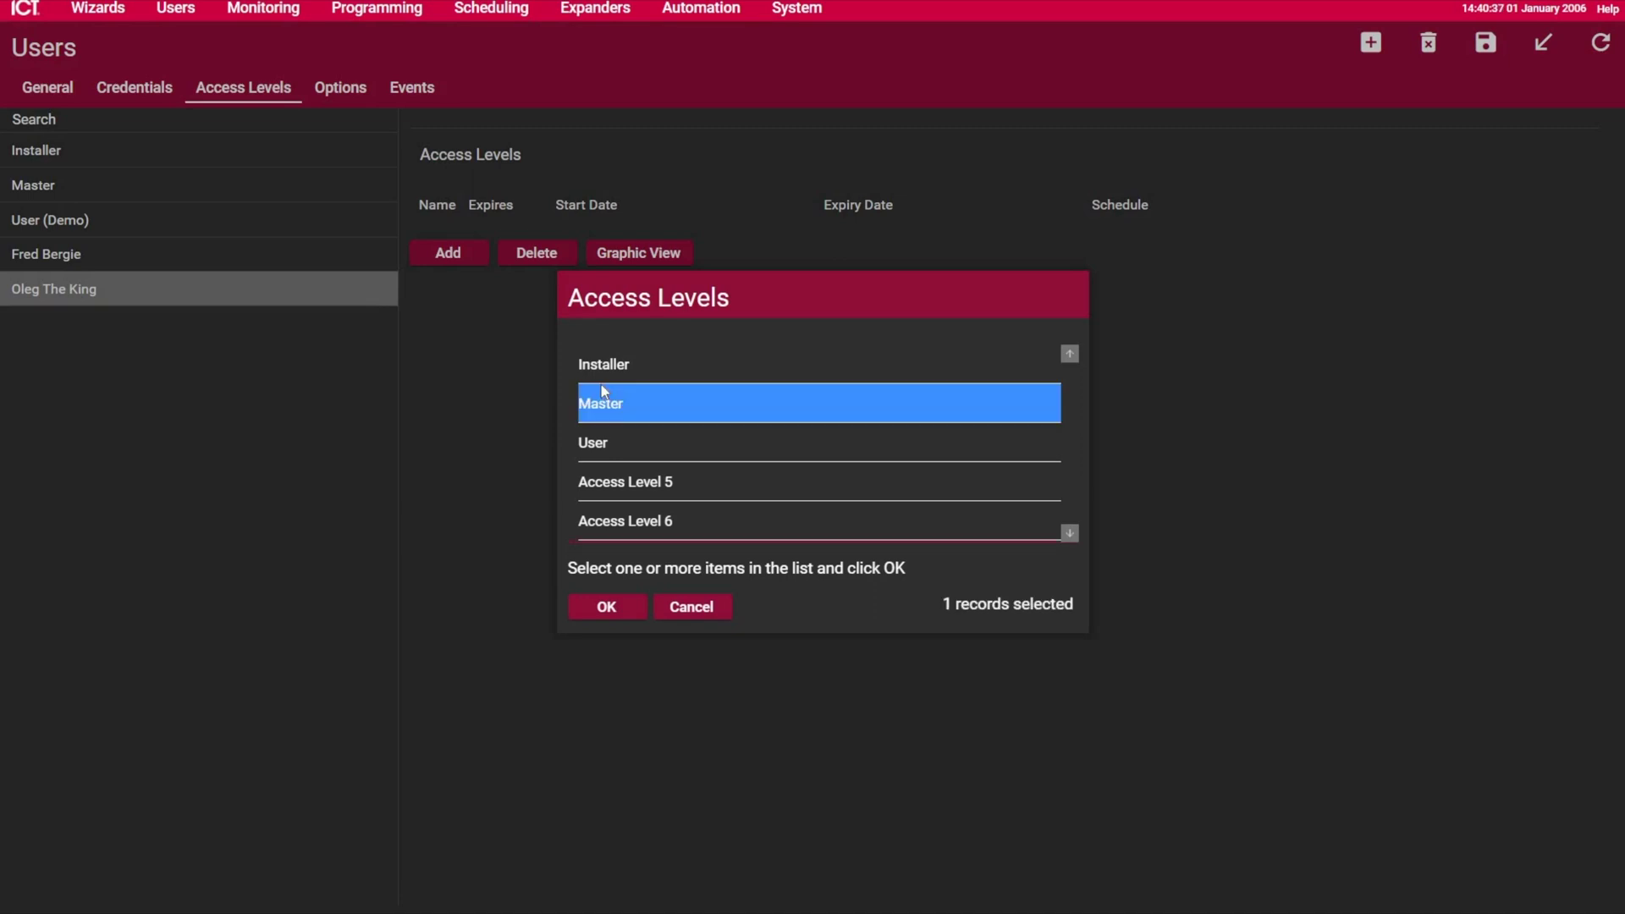
click(602, 616)
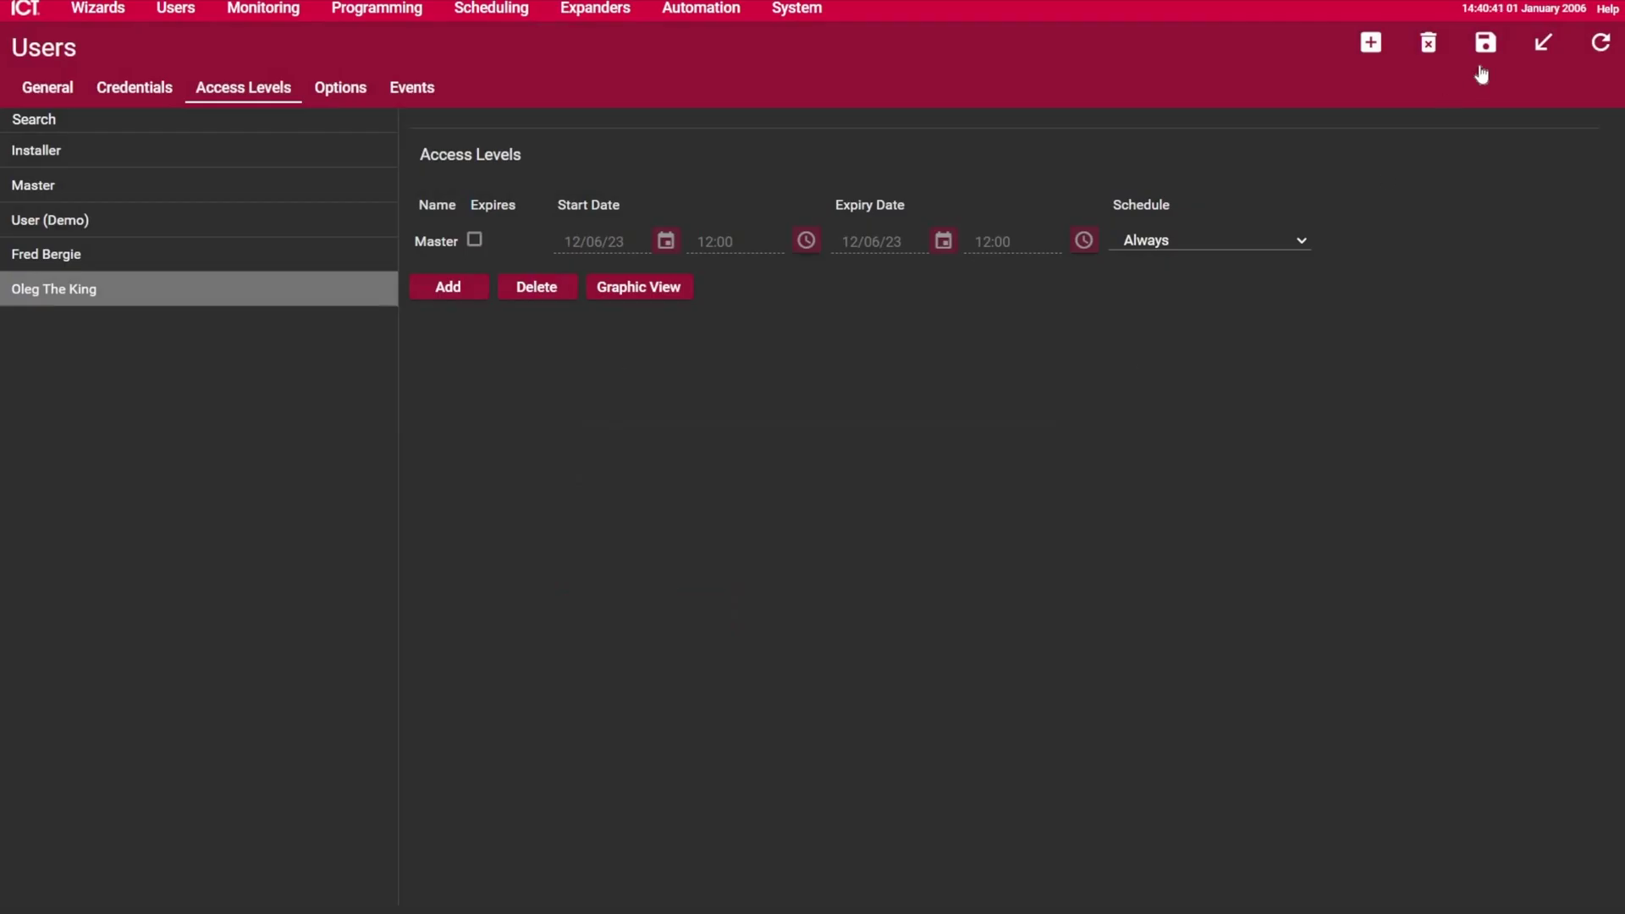
click(1478, 68)
Step: Create a blank user record and enter the user's first name, last name and PIN code
click(176, 11)
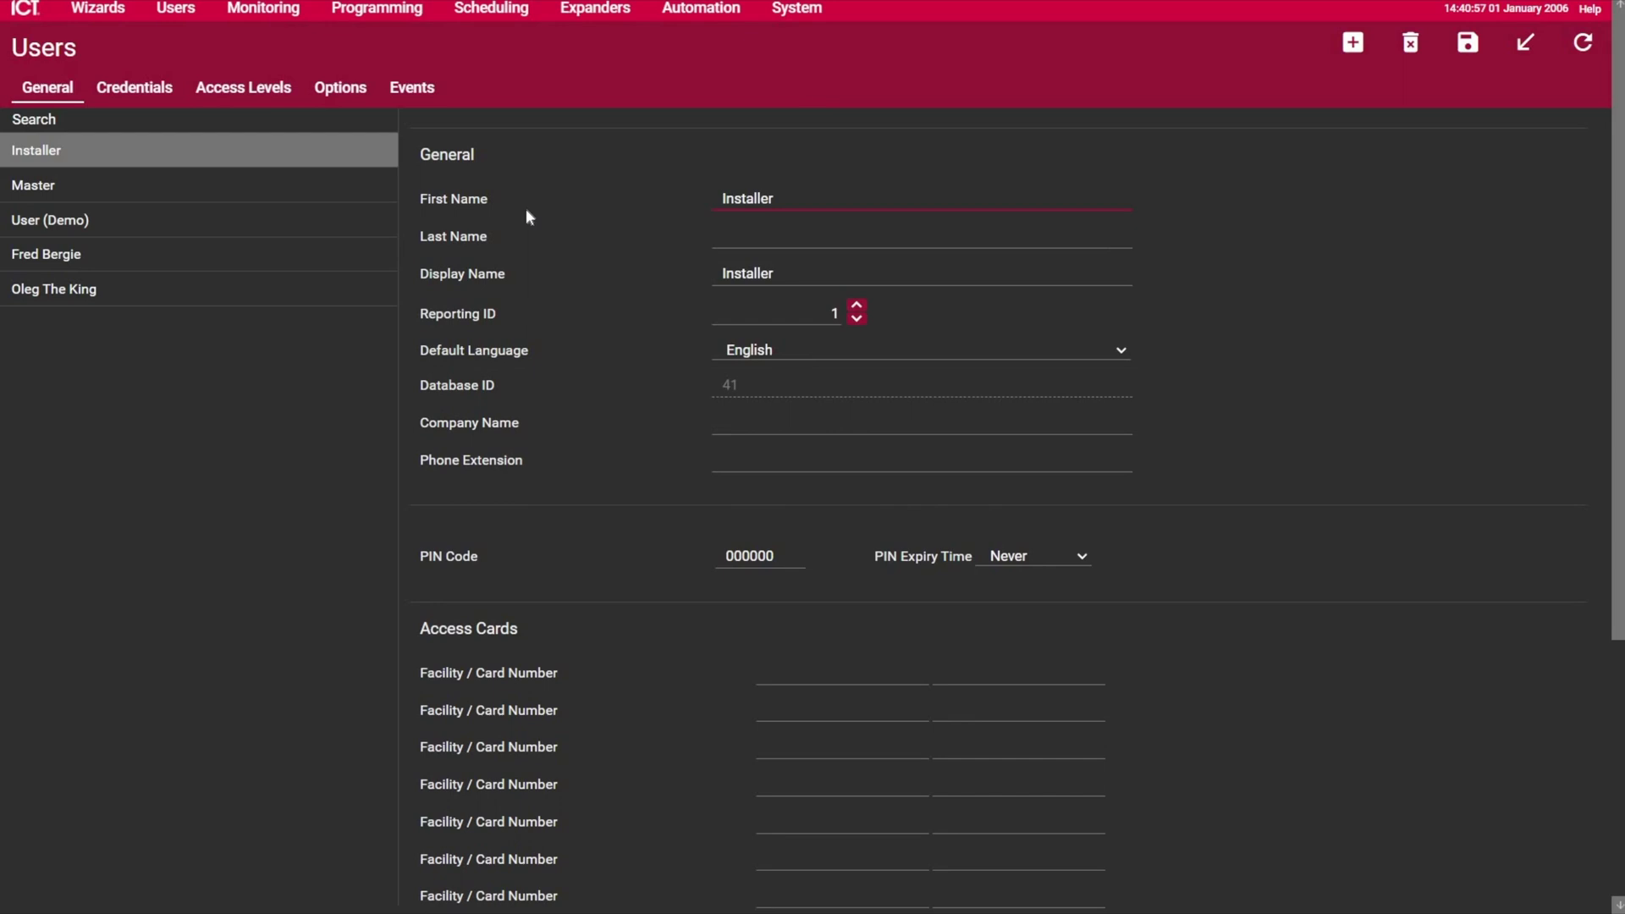
click(1352, 42)
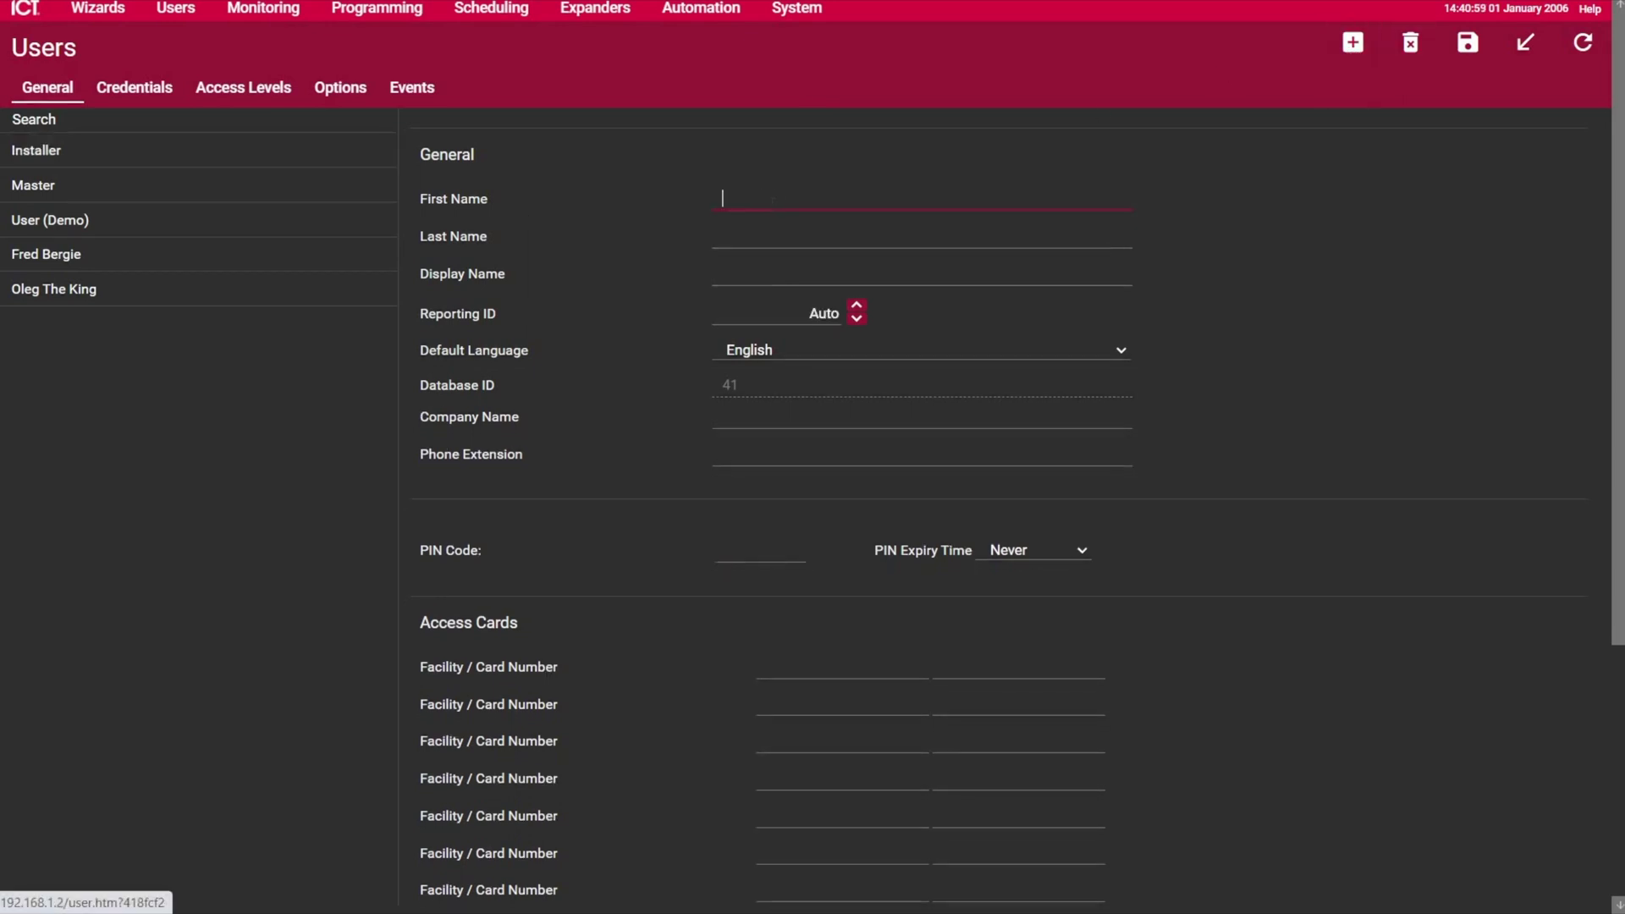
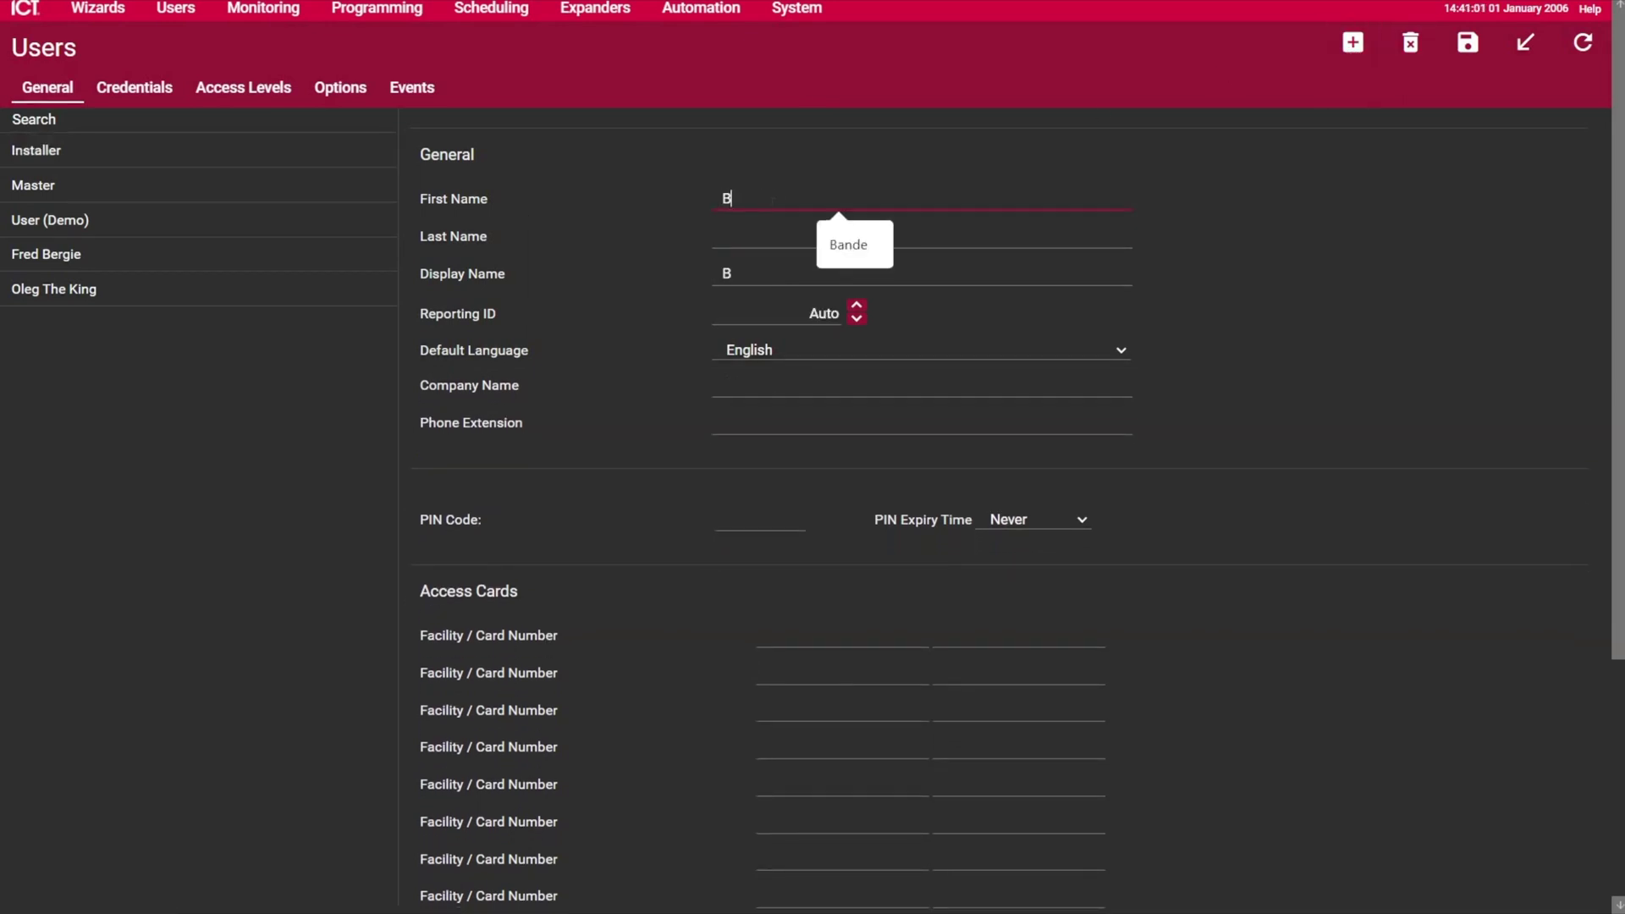
click(754, 236)
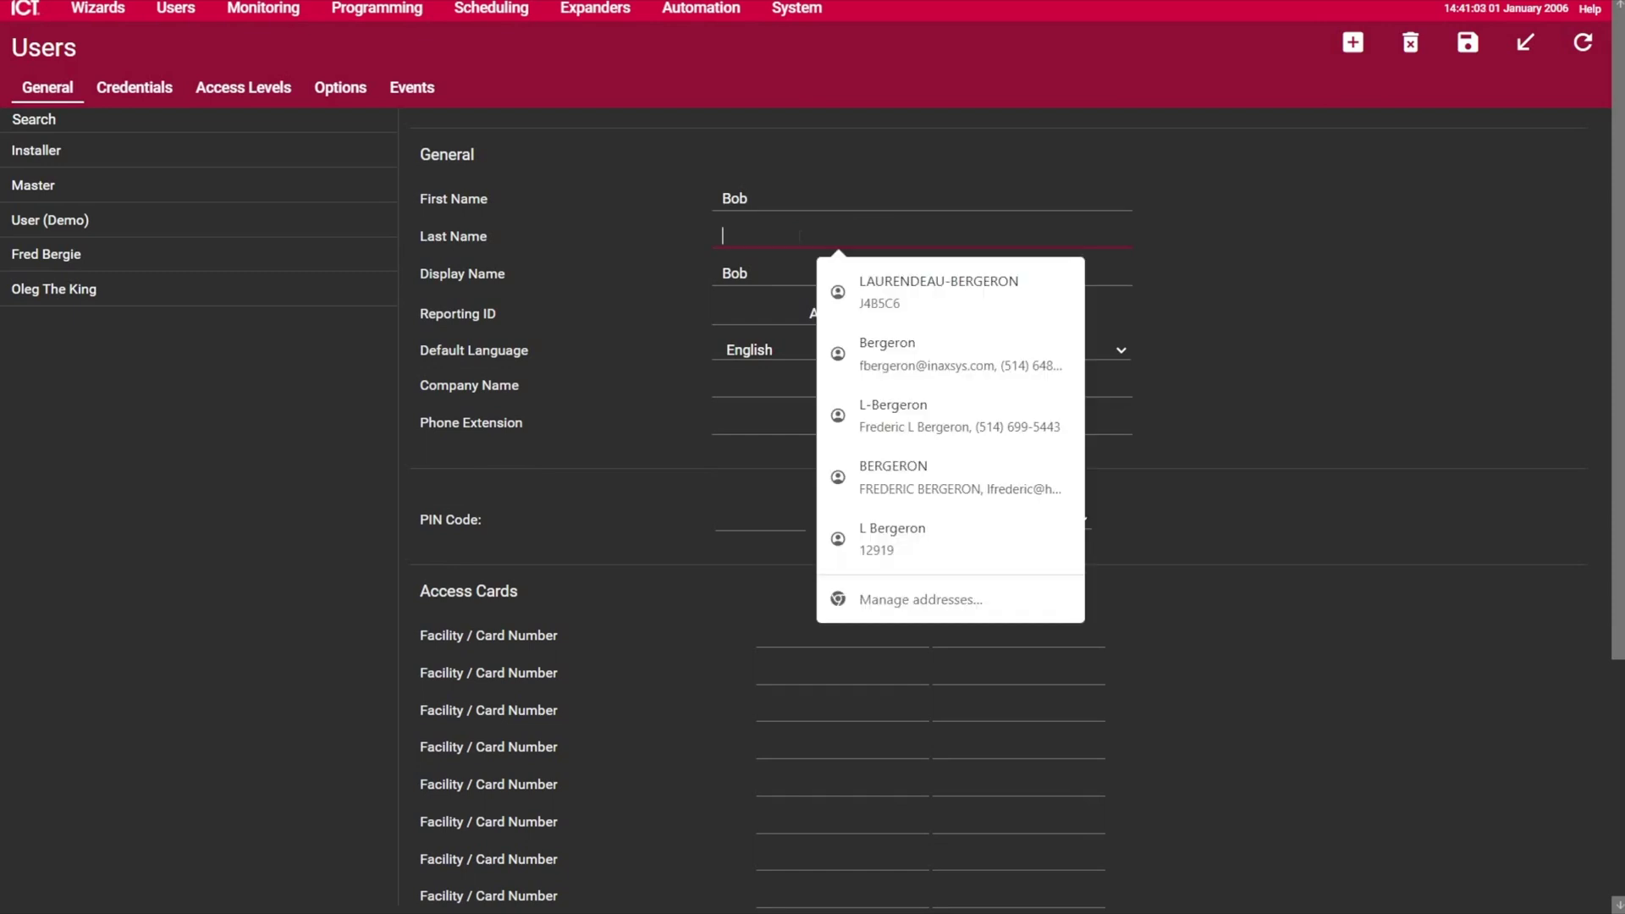
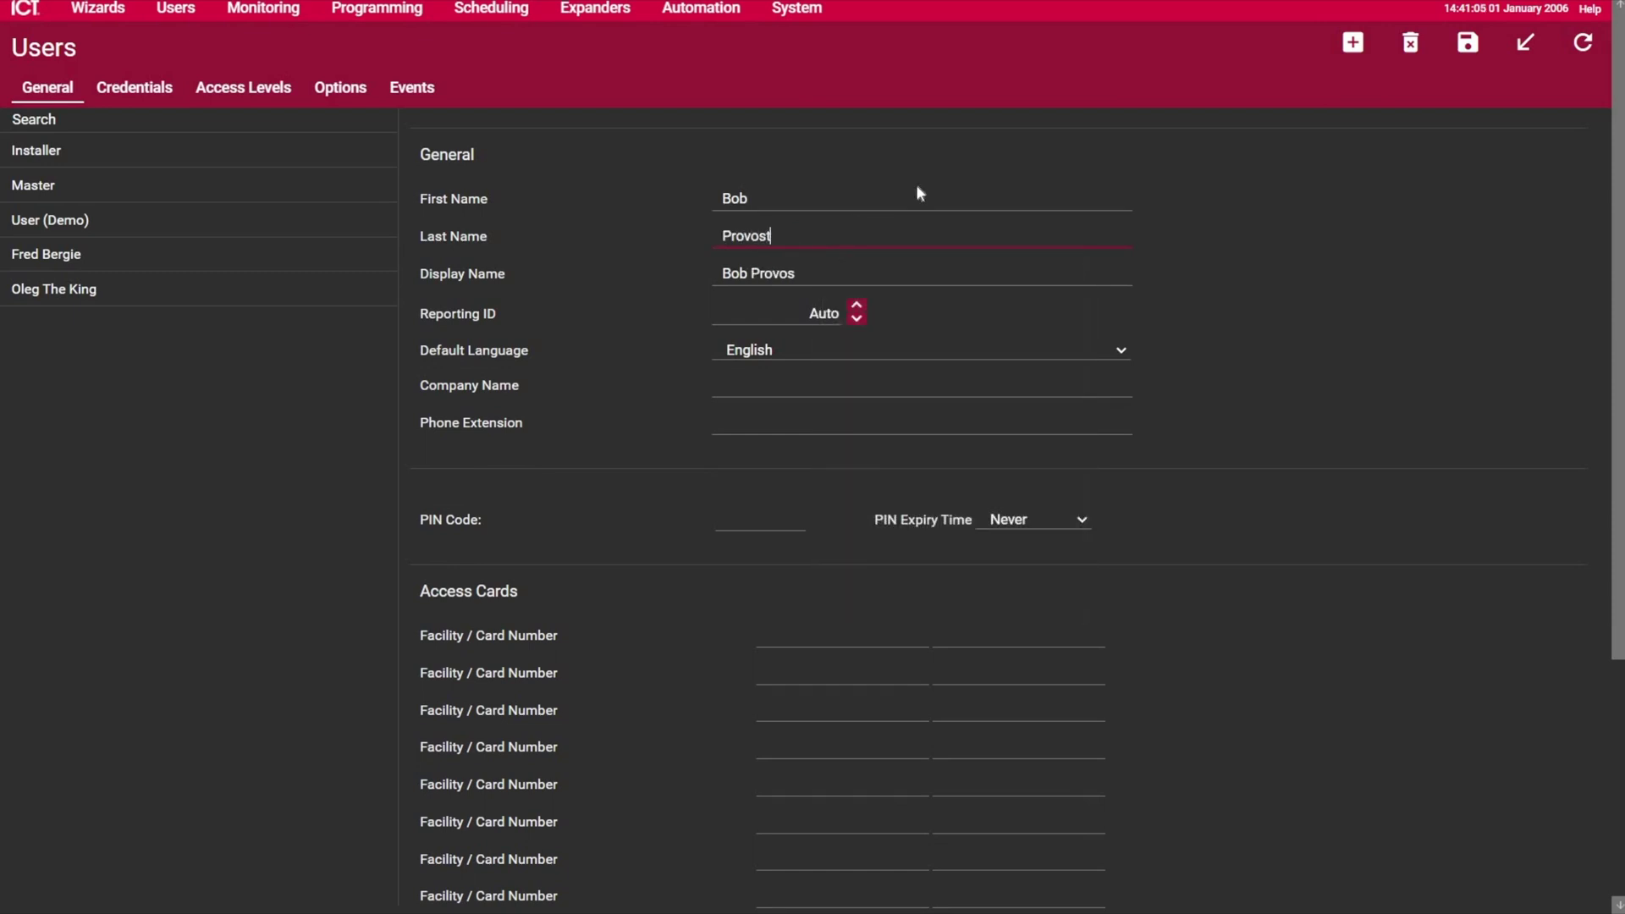
click(782, 518)
text(3434)
scroll(768, 518, down, 3)
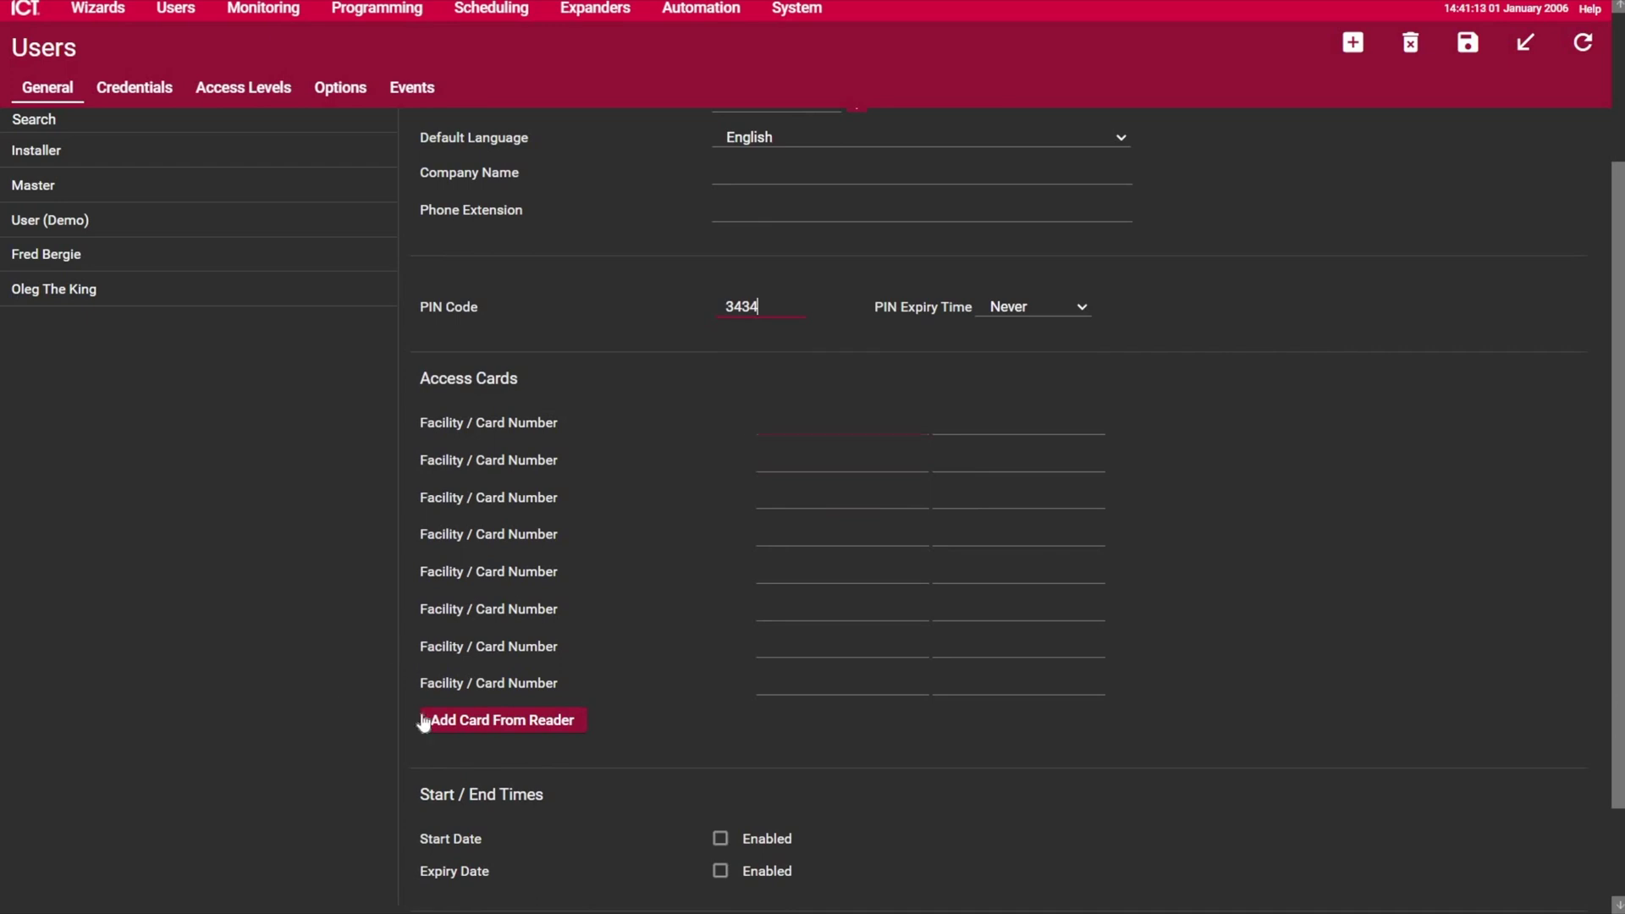
Step: Attach the card scanned at the reader to the new user and save the record
click(503, 720)
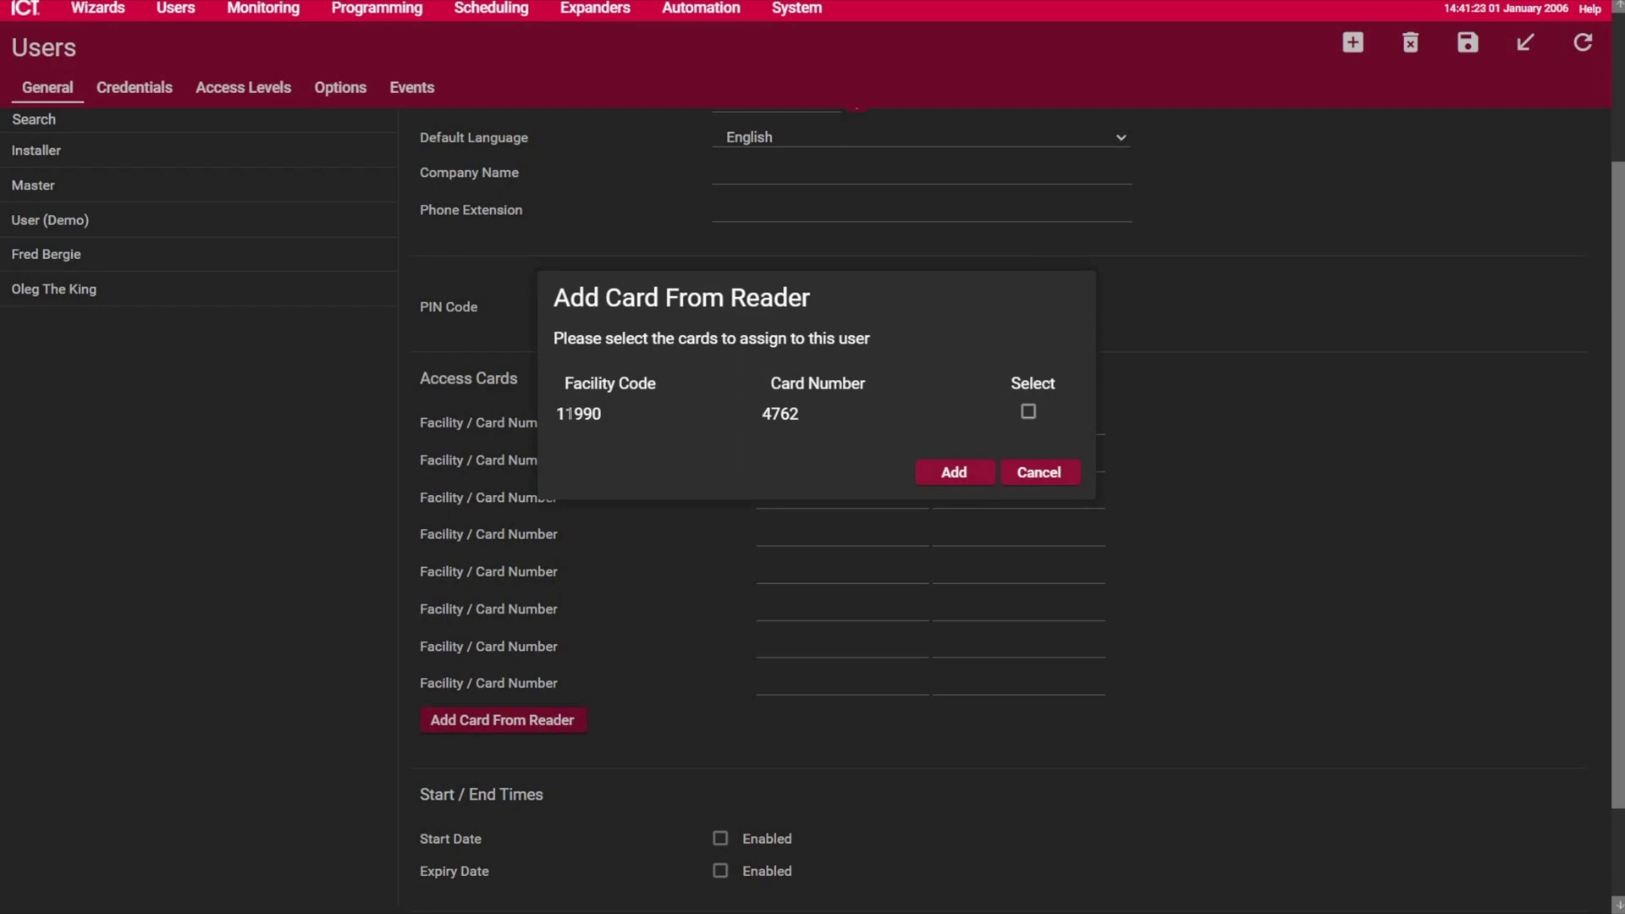
click(1029, 413)
click(954, 471)
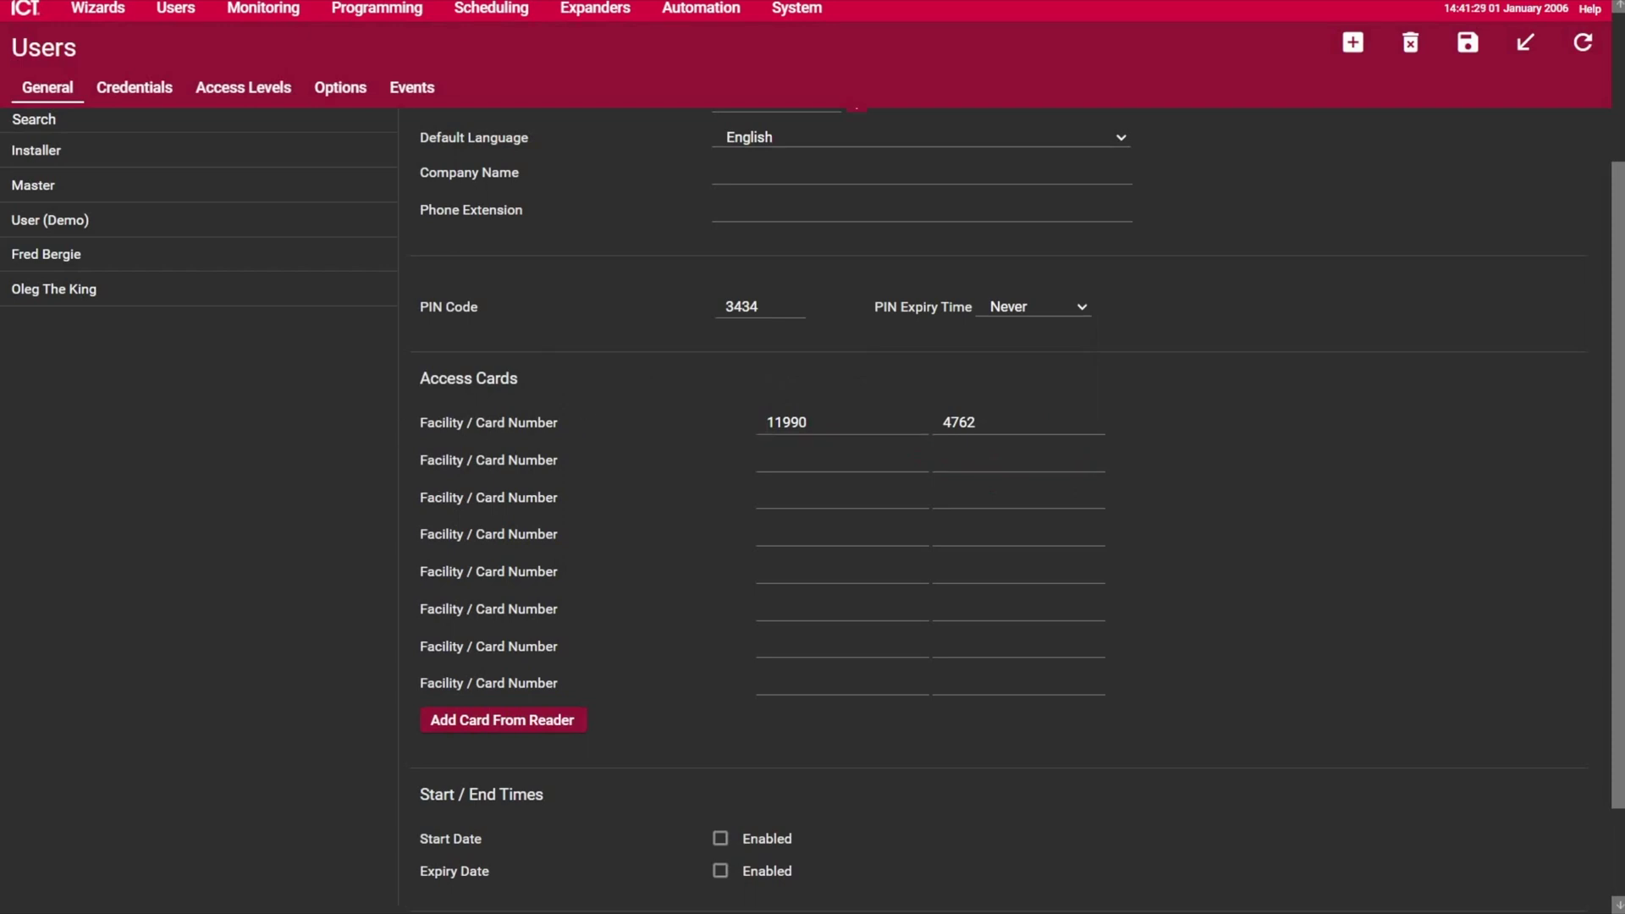
click(1018, 421)
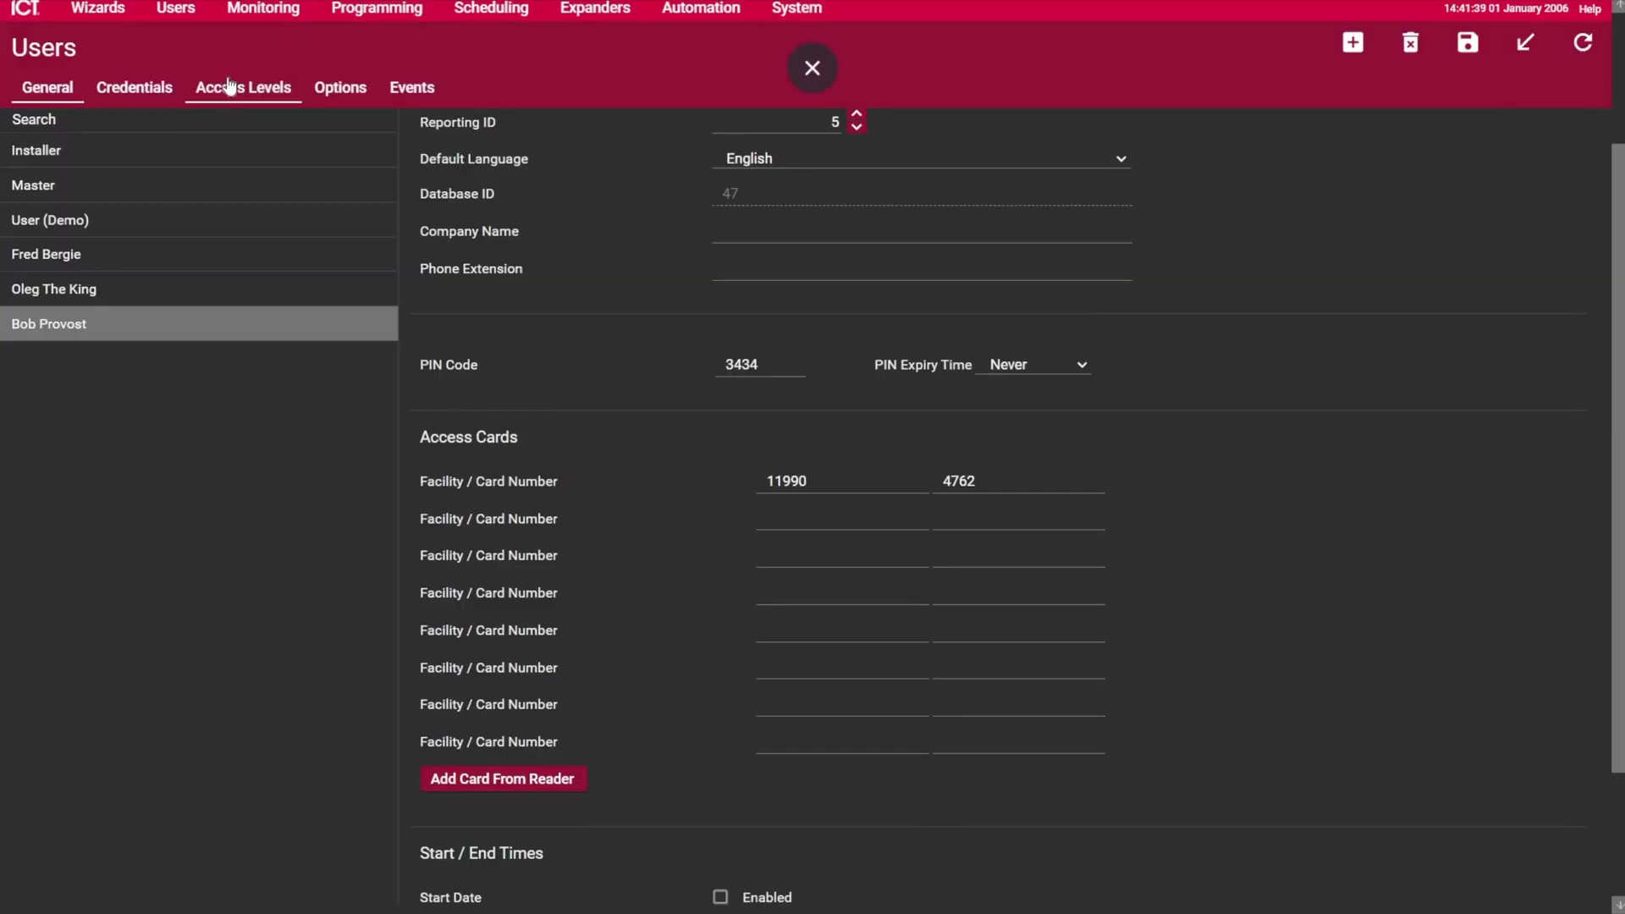
Step: Add the Master access level to the third user from the Access Levels tab
click(229, 84)
click(452, 254)
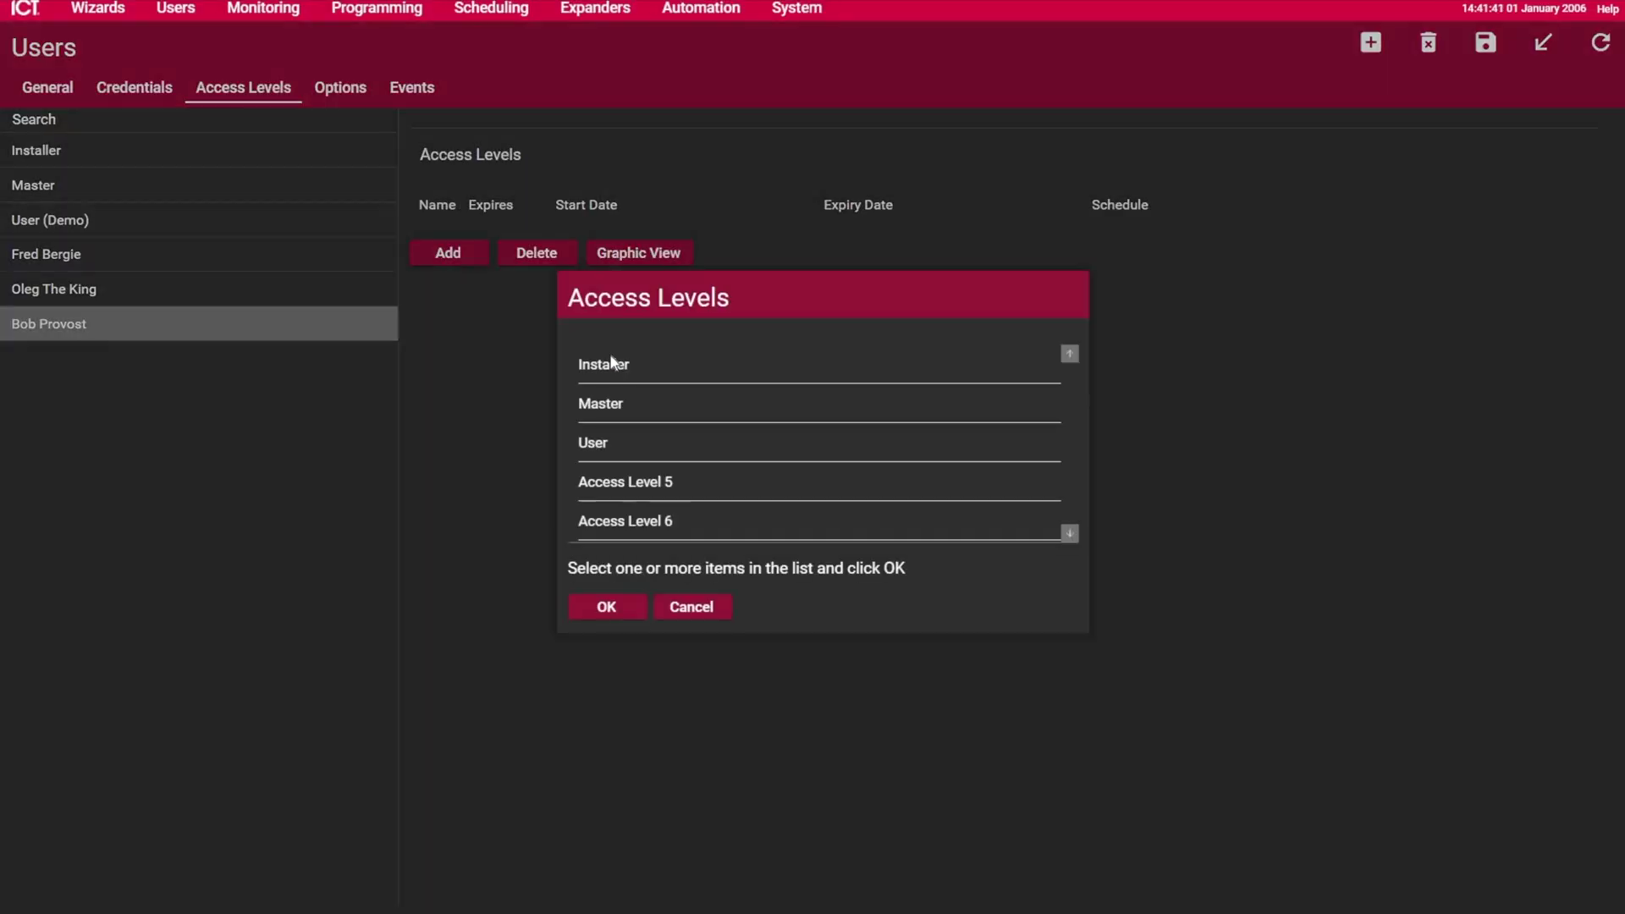
click(612, 405)
click(607, 607)
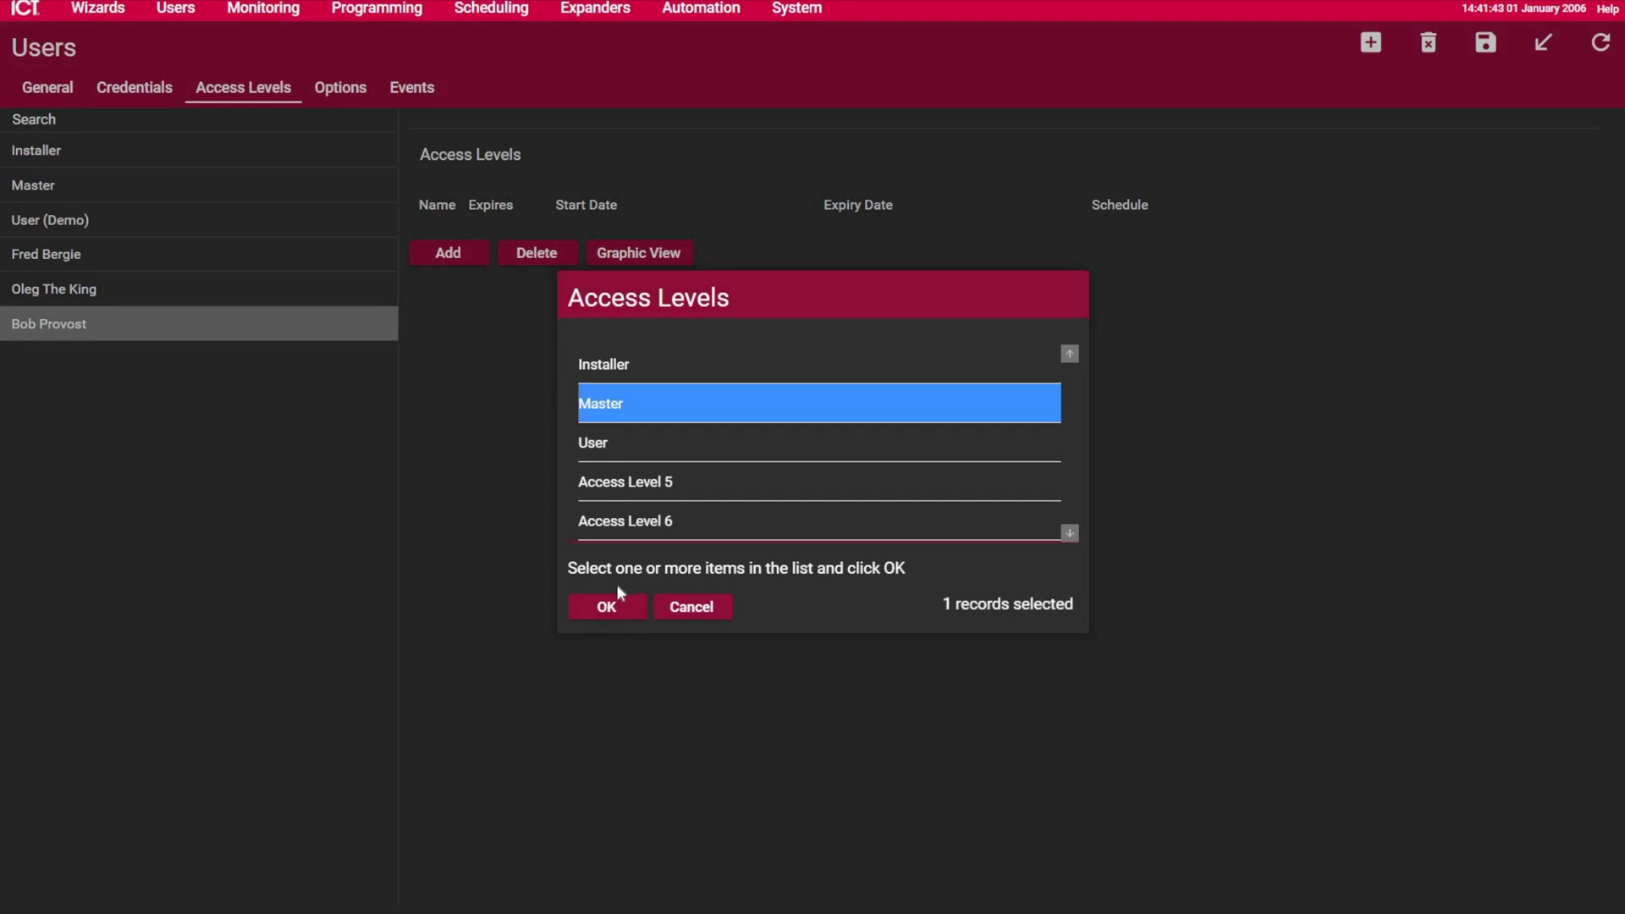